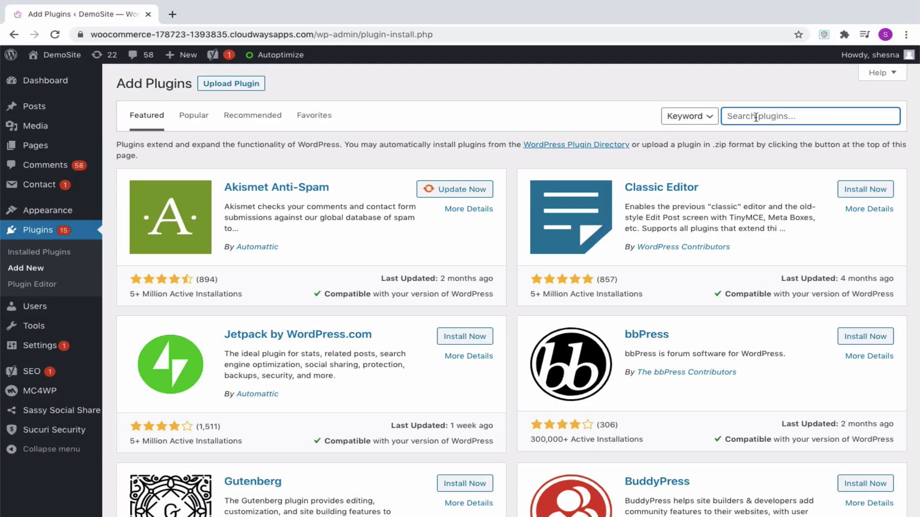
- Search plugins for 'gdpr', then install and activate GDPR Cookie Consent
{"action": "type", "text": "gdpr"}
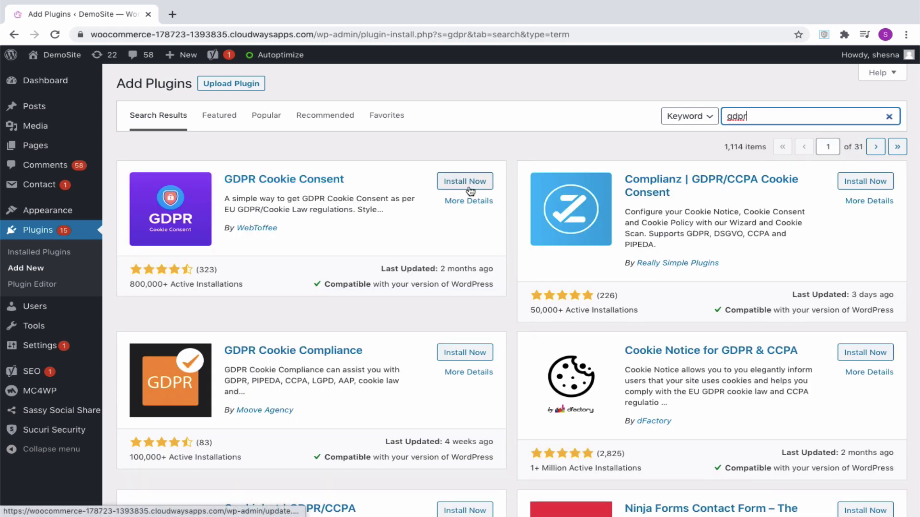
{"action": "left_click", "coordinate": [470, 191]}
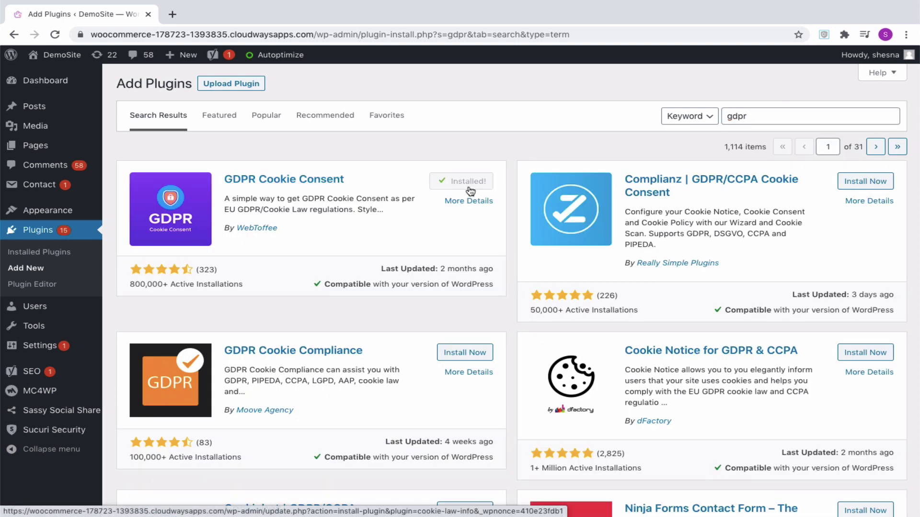
{"action": "left_click", "coordinate": [471, 188]}
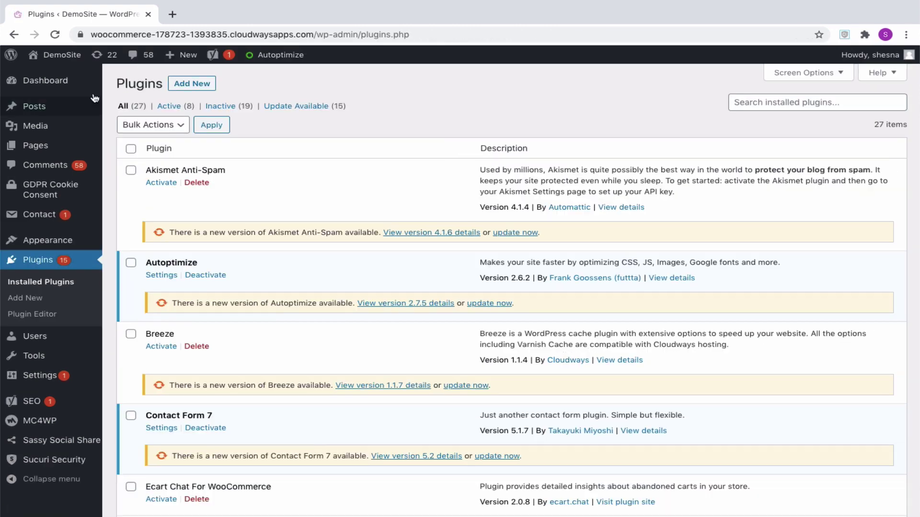
- Glance at the public website, then go to GDPR Cookie Consent's Cookie Law Settings page
{"action": "mouse_move", "coordinate": [70, 59]}
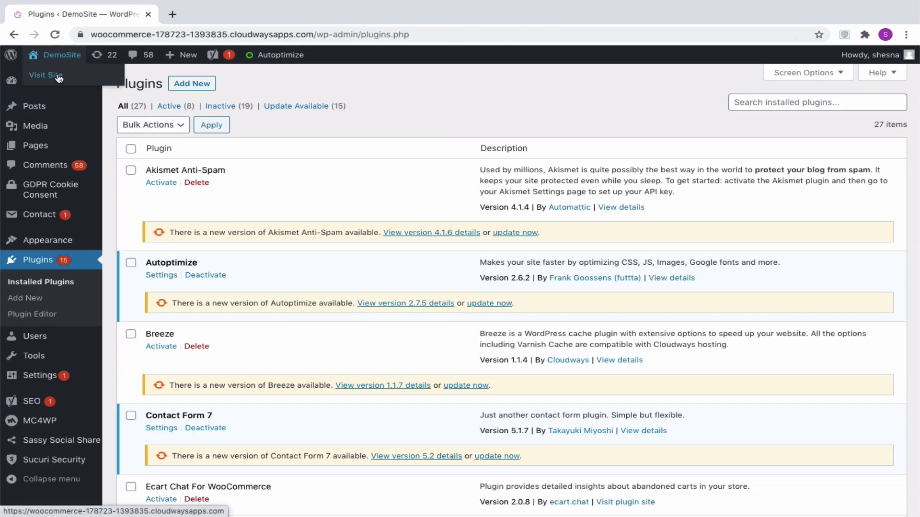
{"action": "left_click", "coordinate": [59, 76], "text": "super"}
{"action": "left_click", "coordinate": [206, 13]}
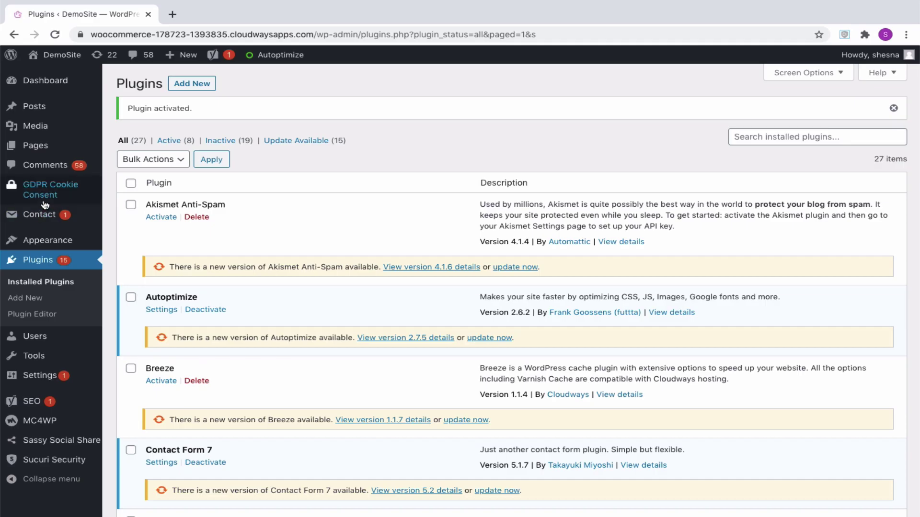
{"action": "mouse_move", "coordinate": [45, 205]}
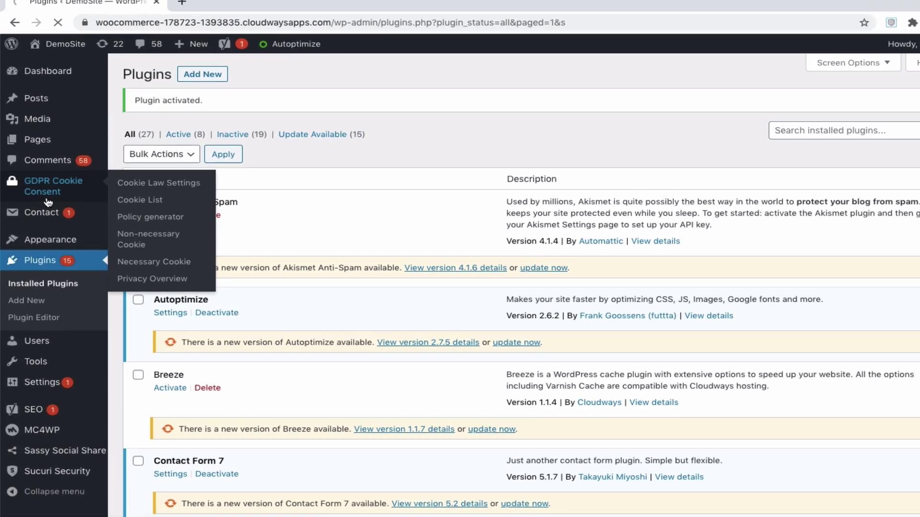
{"action": "left_click", "coordinate": [57, 191]}
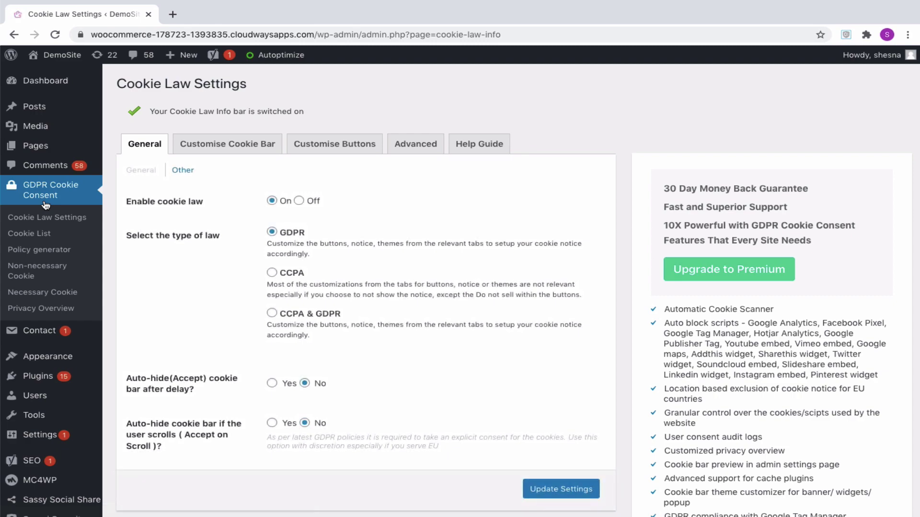
- View the webtoffee.com Upgrade to Premium product page, then return to the cookie law settings
{"action": "scroll", "coordinate": [865, 484], "scroll_direction": "down", "scroll_amount": 2}
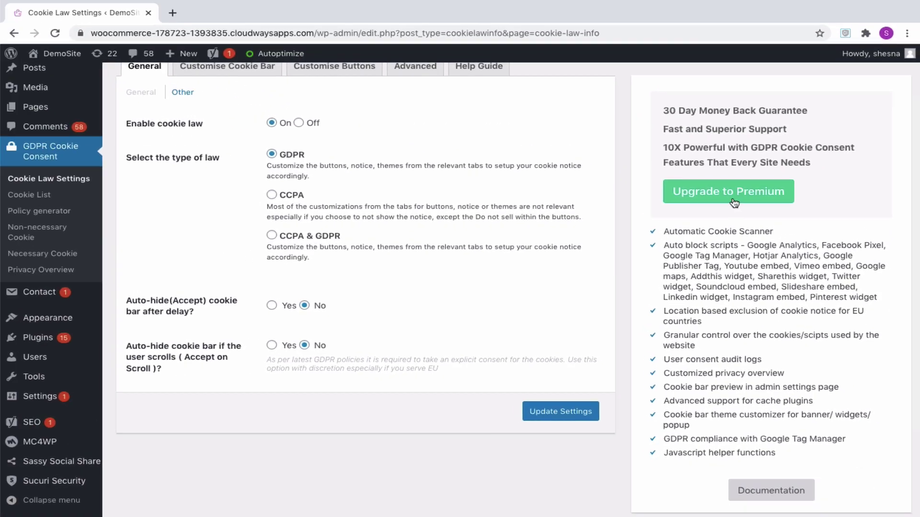
{"action": "left_click", "coordinate": [730, 200]}
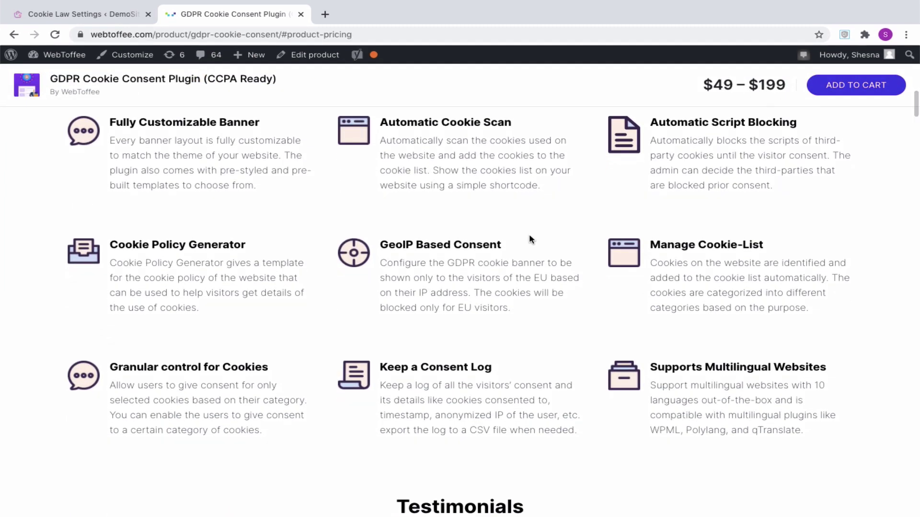
{"action": "left_click", "coordinate": [105, 13]}
- Scroll back to the top of the General tab, leaving GDPR as the law type
{"action": "scroll", "coordinate": [369, 233], "scroll_direction": "up", "scroll_amount": 2}
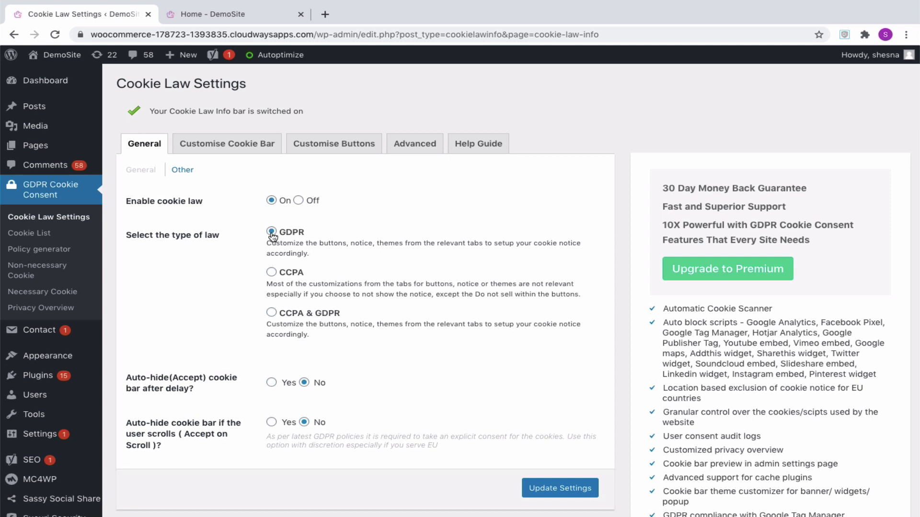
- On the live site, check the Cookie settings popup's Non-Necessary and Necessary descriptions, then return to the settings
{"action": "left_click", "coordinate": [225, 15]}
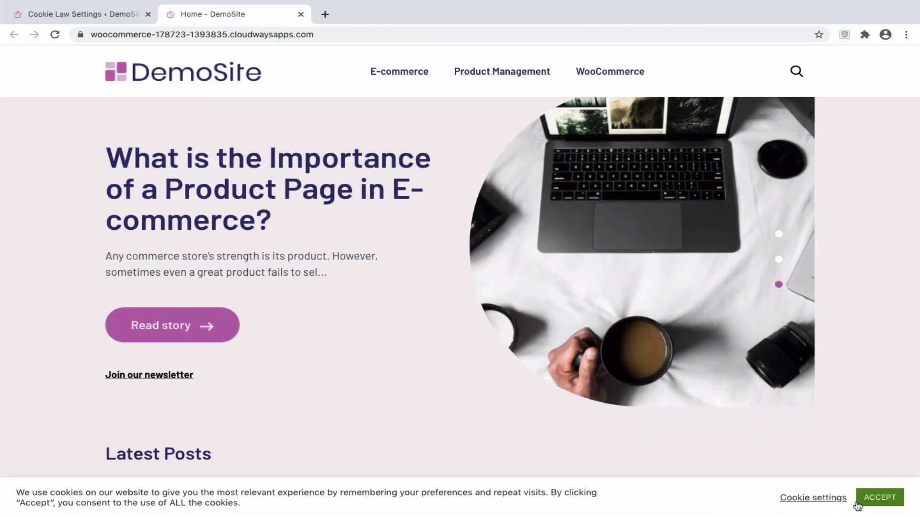
{"action": "left_click", "coordinate": [823, 503]}
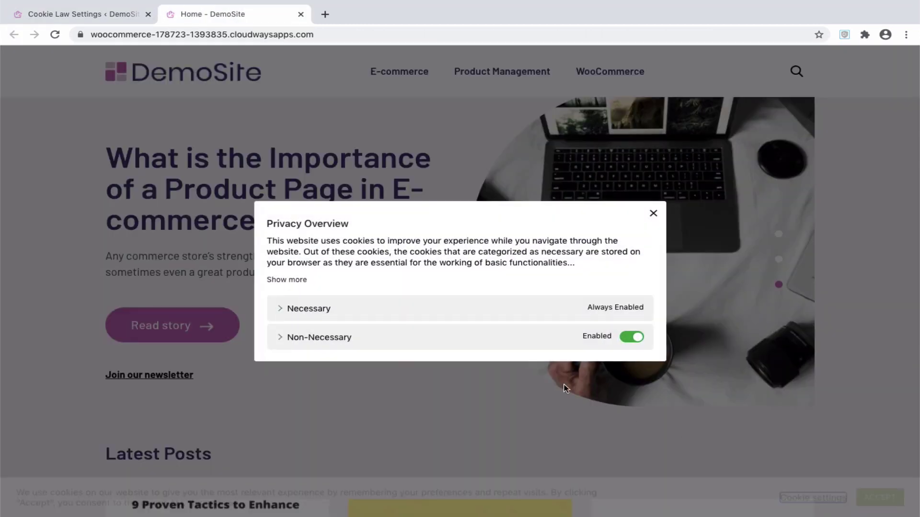
{"action": "left_click", "coordinate": [327, 338]}
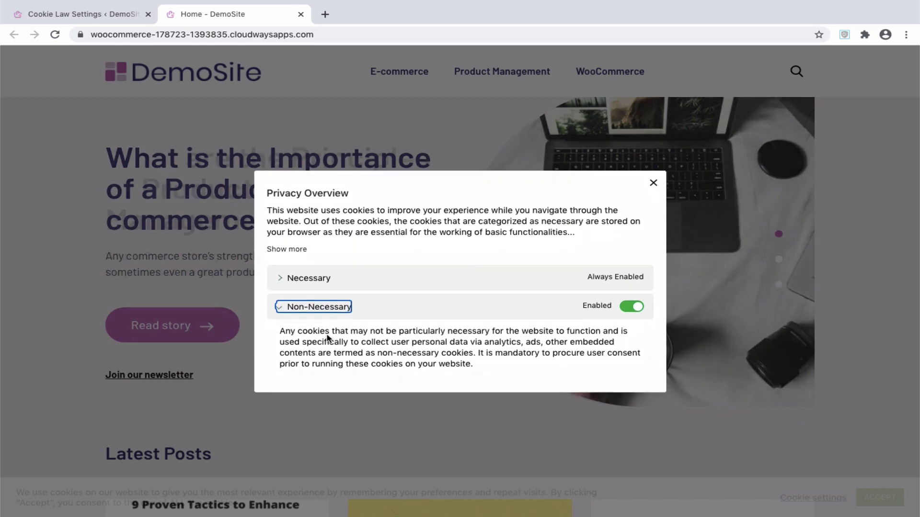
{"action": "left_click", "coordinate": [316, 282]}
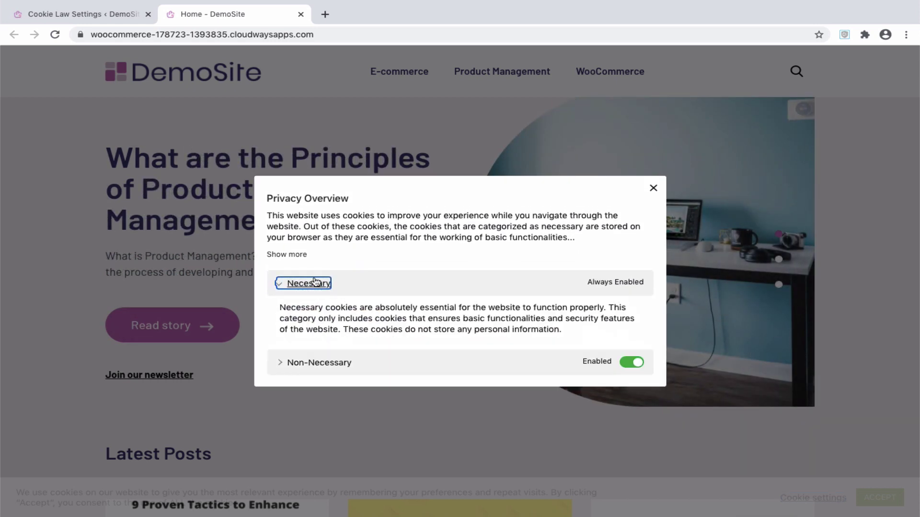
{"action": "left_click", "coordinate": [315, 282]}
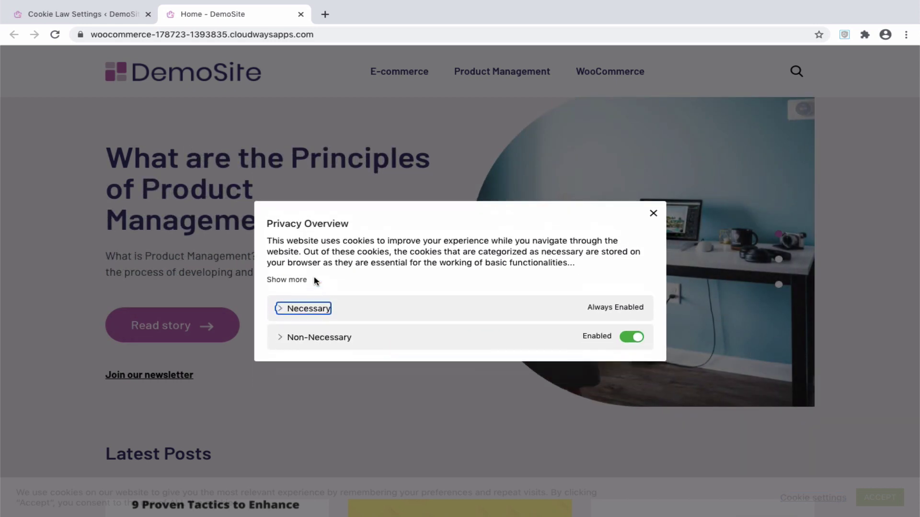
{"action": "key", "text": "ctrl+shift+Tab"}
- Choose CCPA as the law type, enable the CCPA notice, and save the settings
{"action": "left_click", "coordinate": [271, 272]}
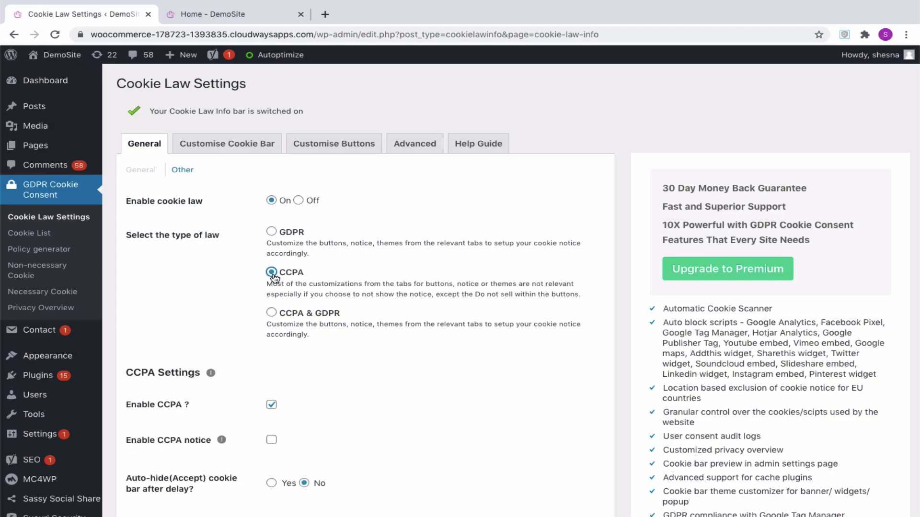
{"action": "scroll", "coordinate": [181, 382], "scroll_direction": "down", "scroll_amount": 3}
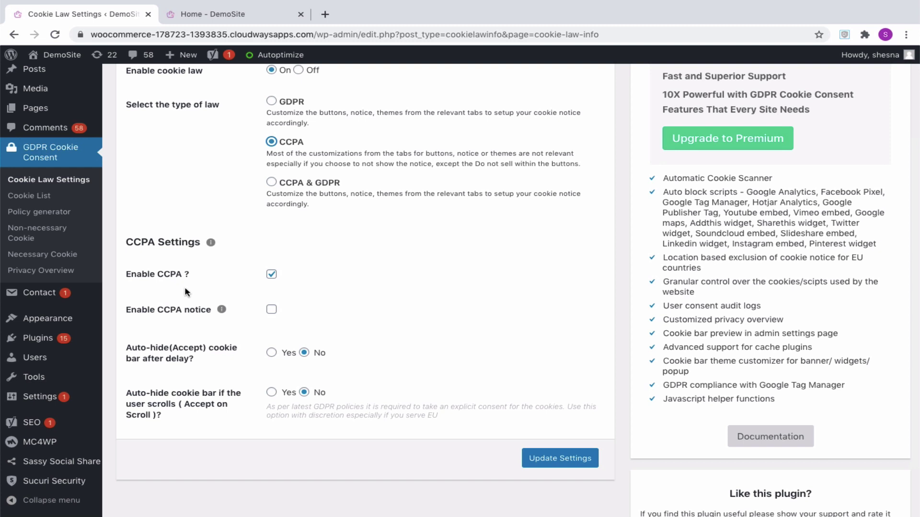
{"action": "left_click", "coordinate": [271, 311]}
{"action": "left_click", "coordinate": [552, 459]}
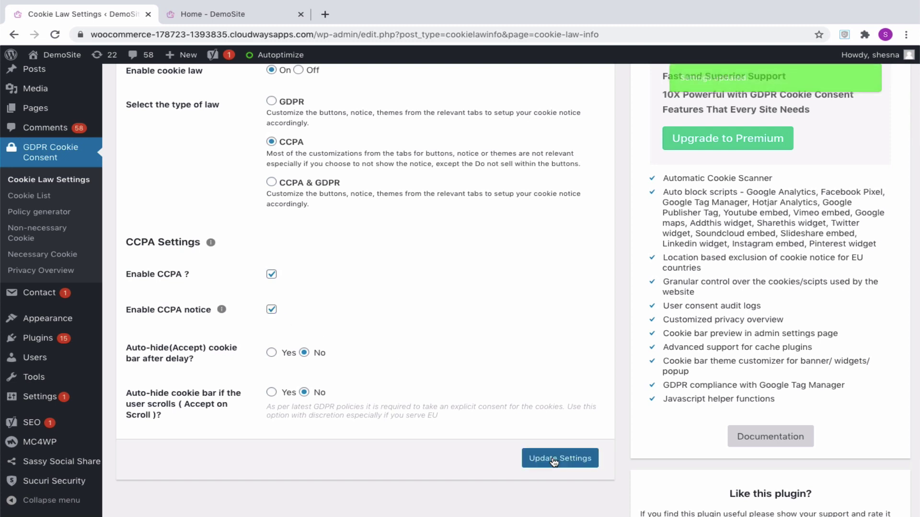
- Test the live site's 'Do not sell my personal information' opt-out link
{"action": "left_click", "coordinate": [276, 12]}
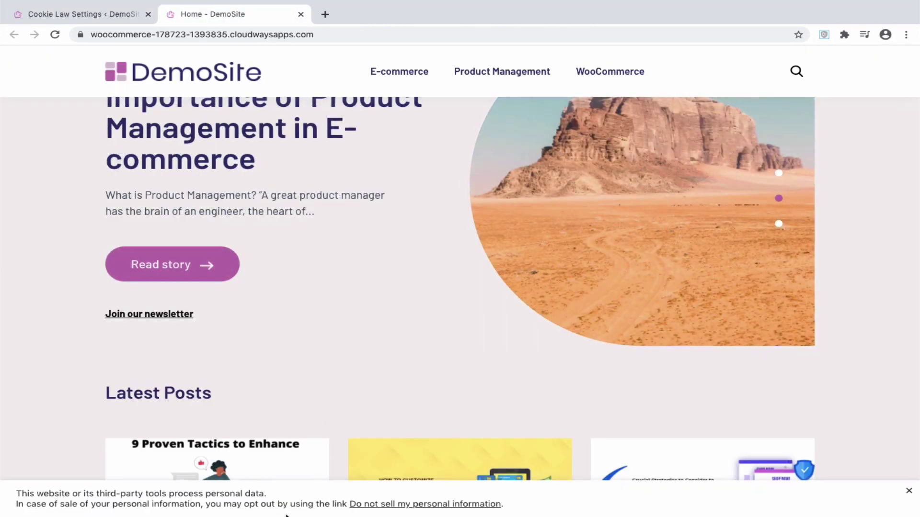
{"action": "left_click", "coordinate": [378, 507]}
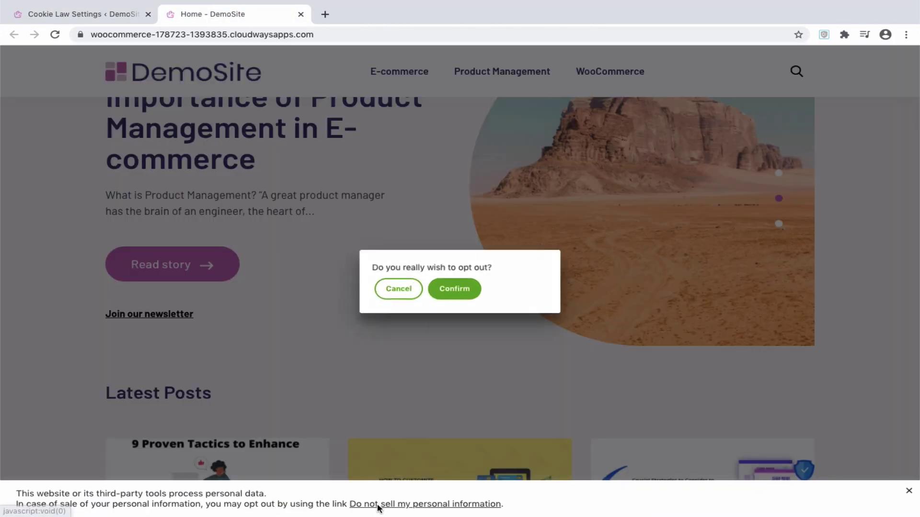
- Switch the cookie law type to CCPA & GDPR and save the settings
{"action": "left_click", "coordinate": [448, 289]}
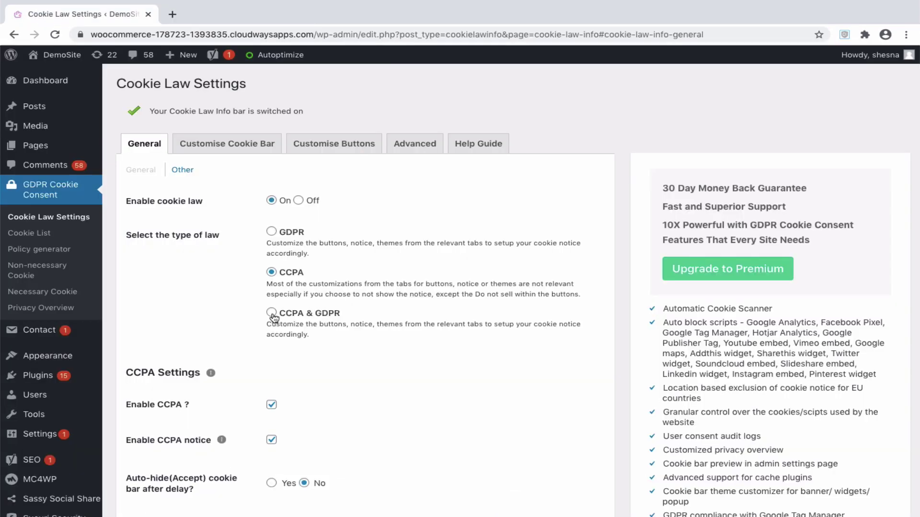
{"action": "left_click", "coordinate": [271, 312]}
{"action": "scroll", "coordinate": [380, 361], "scroll_direction": "down", "scroll_amount": 4}
{"action": "left_click", "coordinate": [532, 390]}
- Open the live DemoSite in a new tab to check the updated cookie banner
{"action": "mouse_move", "coordinate": [61, 55]}
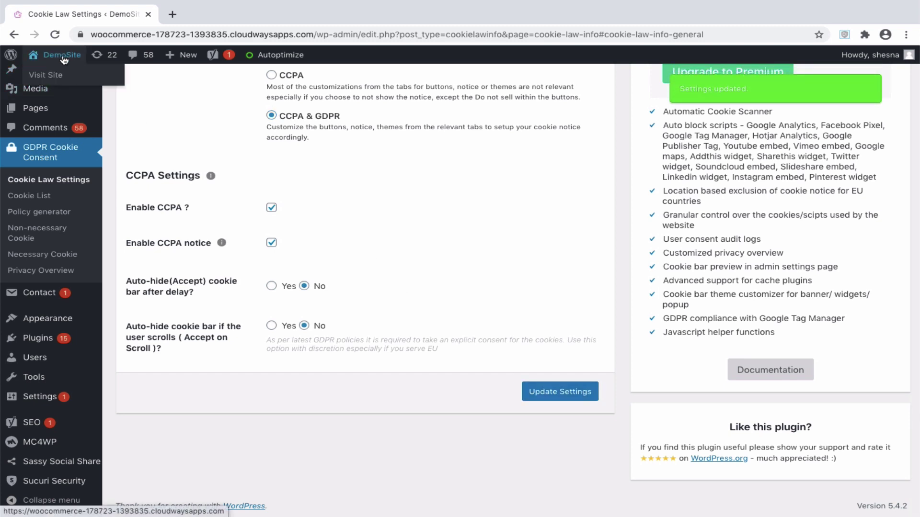
{"action": "middle_click", "coordinate": [55, 76]}
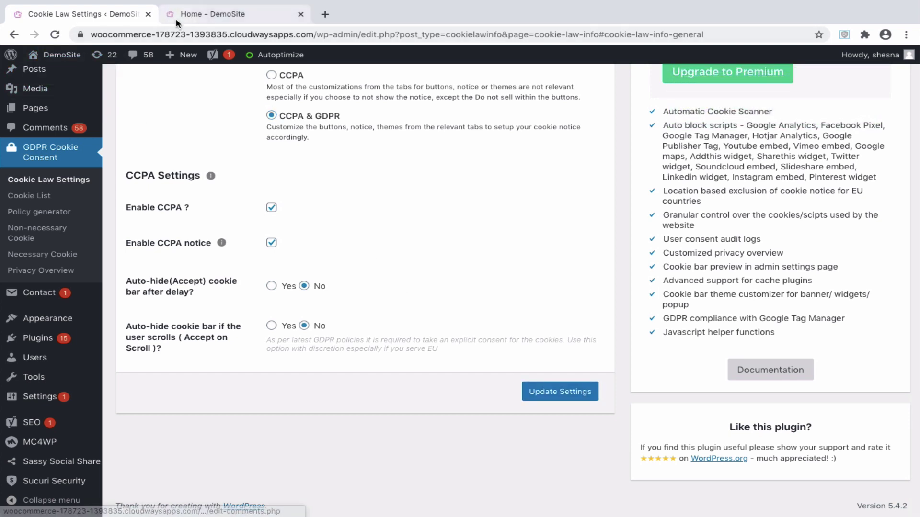
{"action": "left_click", "coordinate": [205, 15]}
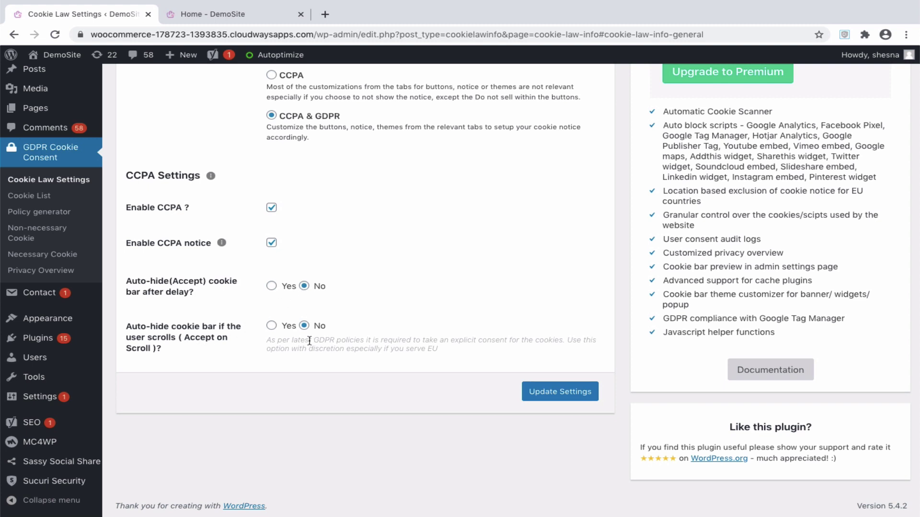
{"action": "scroll", "coordinate": [309, 339], "scroll_direction": "up", "scroll_amount": 5}
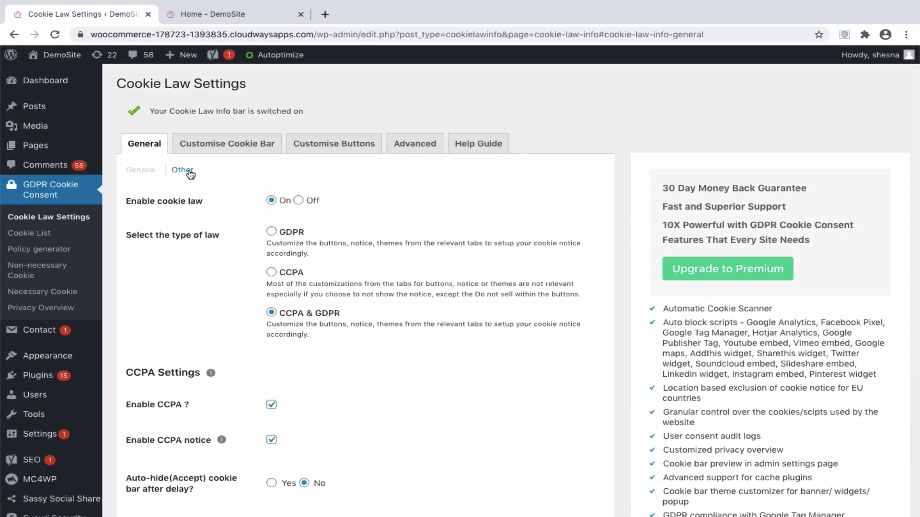
- Review the Other reload options under General, all three set to No
{"action": "left_click", "coordinate": [183, 171]}
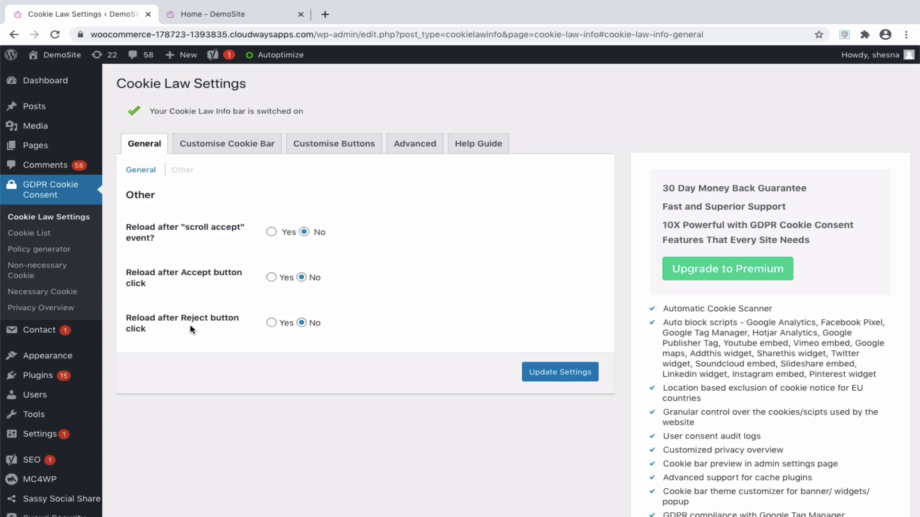
{"action": "left_click", "coordinate": [241, 154]}
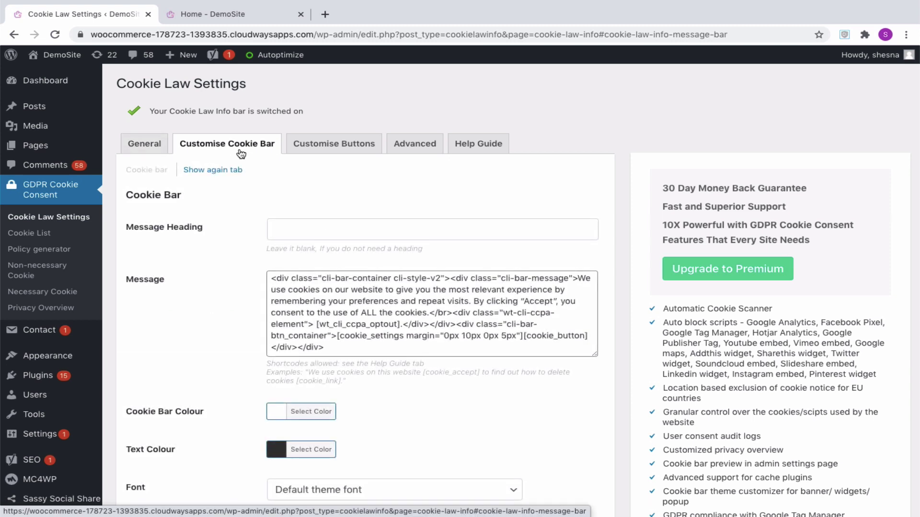
{"action": "left_click", "coordinate": [287, 226]}
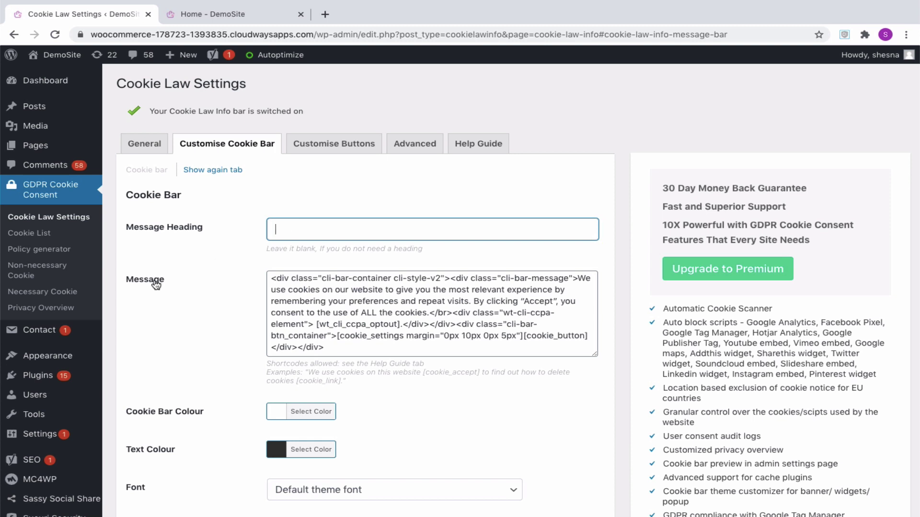
{"action": "left_click", "coordinate": [275, 279]}
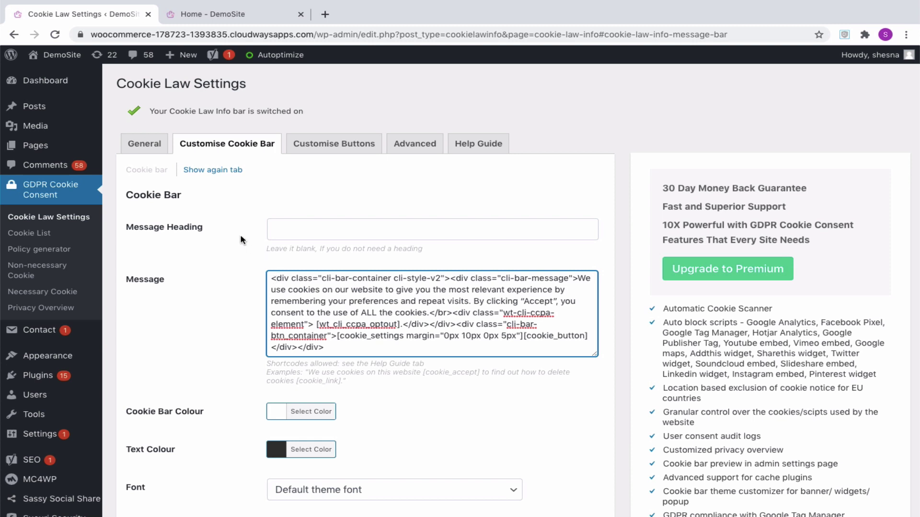
{"action": "left_click", "coordinate": [148, 146]}
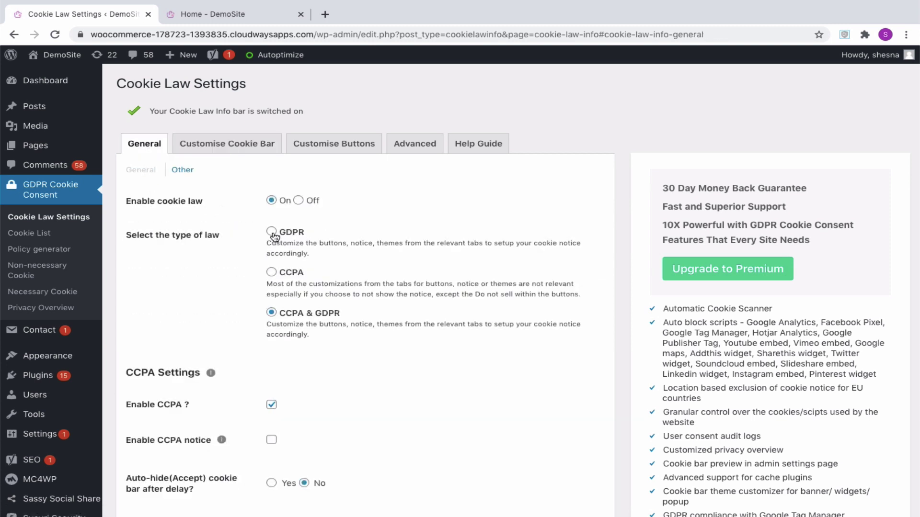
{"action": "left_click", "coordinate": [272, 232]}
{"action": "left_click", "coordinate": [261, 144]}
{"action": "left_click", "coordinate": [270, 278]}
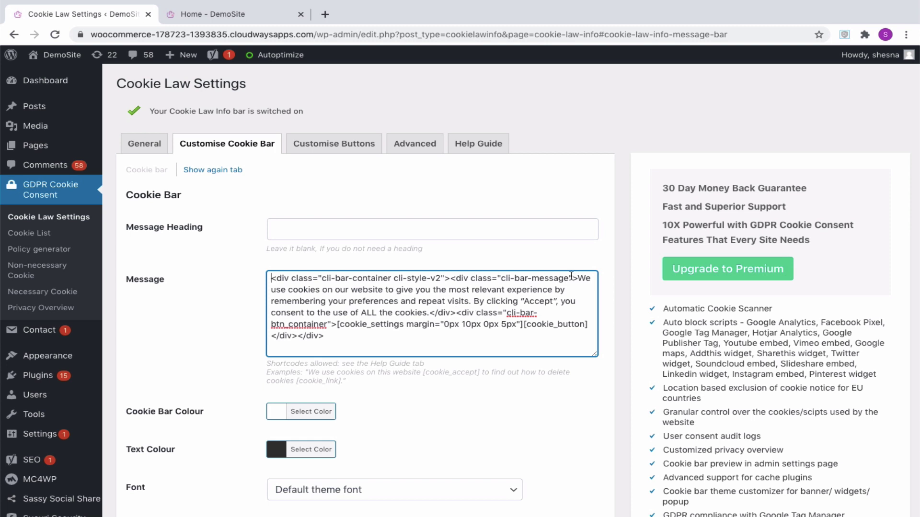
{"action": "left_click_drag", "start_coordinate": [578, 279], "coordinate": [429, 315]}
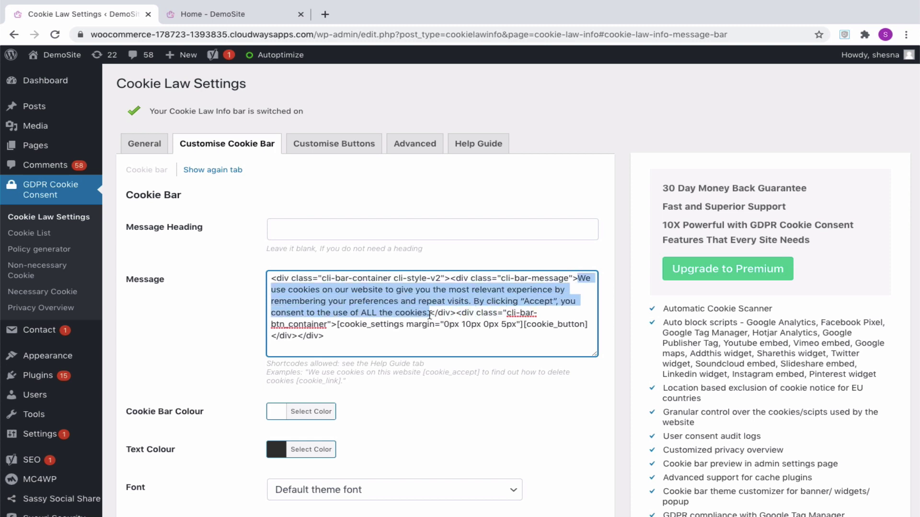
{"action": "left_click", "coordinate": [426, 341]}
{"action": "left_click_drag", "start_coordinate": [337, 326], "coordinate": [595, 324]}
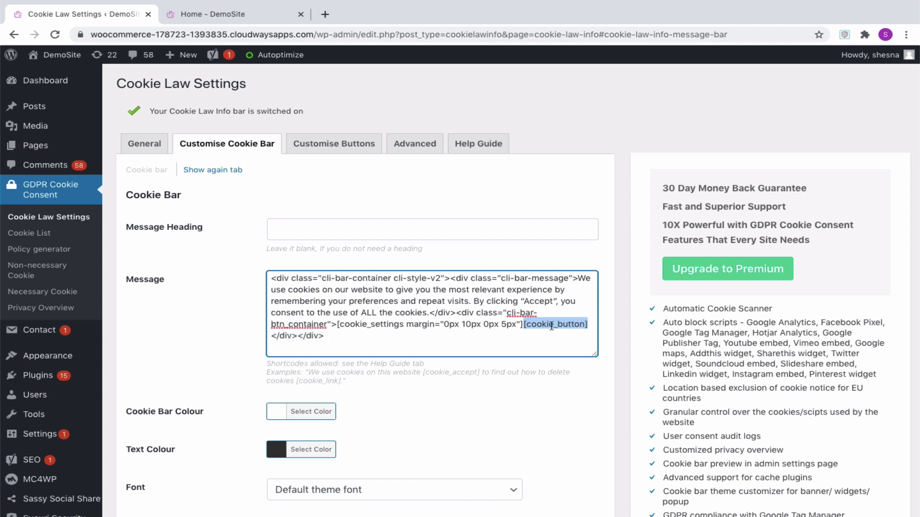
- Keep the default theme font, set the cookie bar Position to Header, and fix it there
{"action": "scroll", "coordinate": [445, 345], "scroll_direction": "down", "scroll_amount": 3}
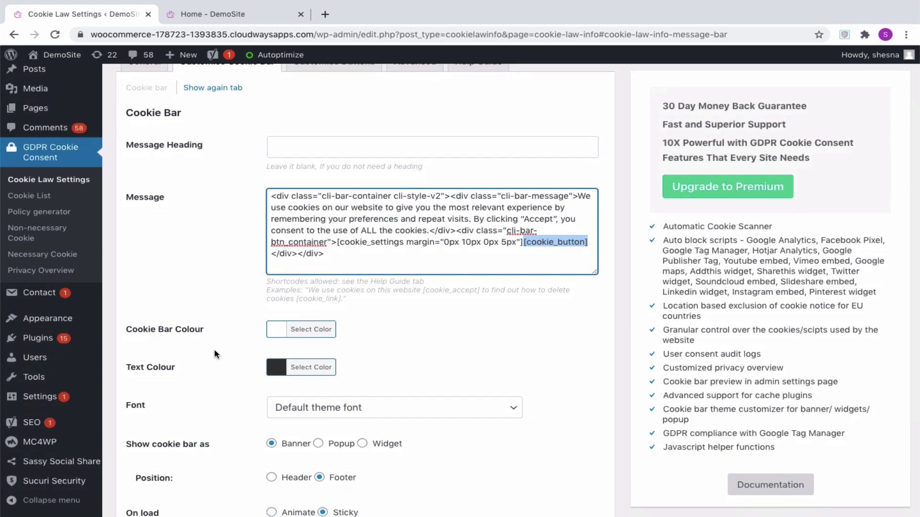
{"action": "scroll", "coordinate": [280, 378], "scroll_direction": "down", "scroll_amount": 5}
{"action": "left_click", "coordinate": [318, 283]}
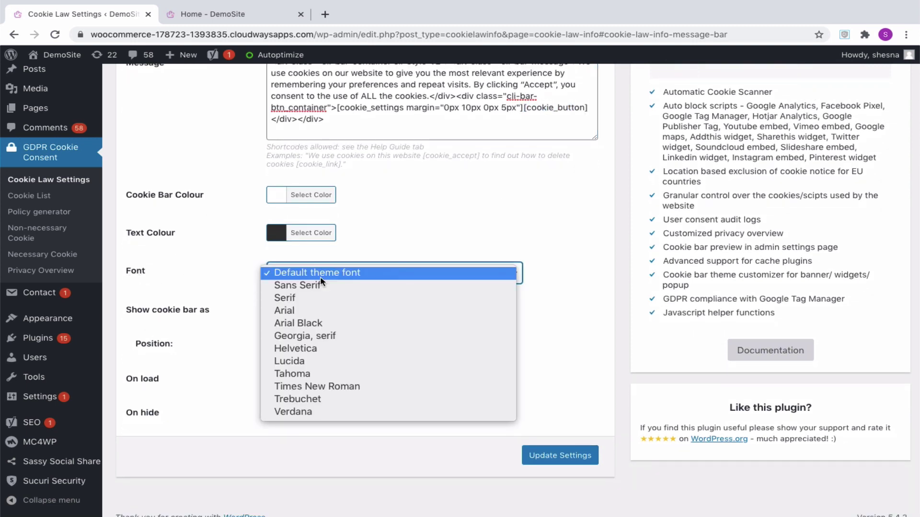
{"action": "left_click", "coordinate": [320, 278]}
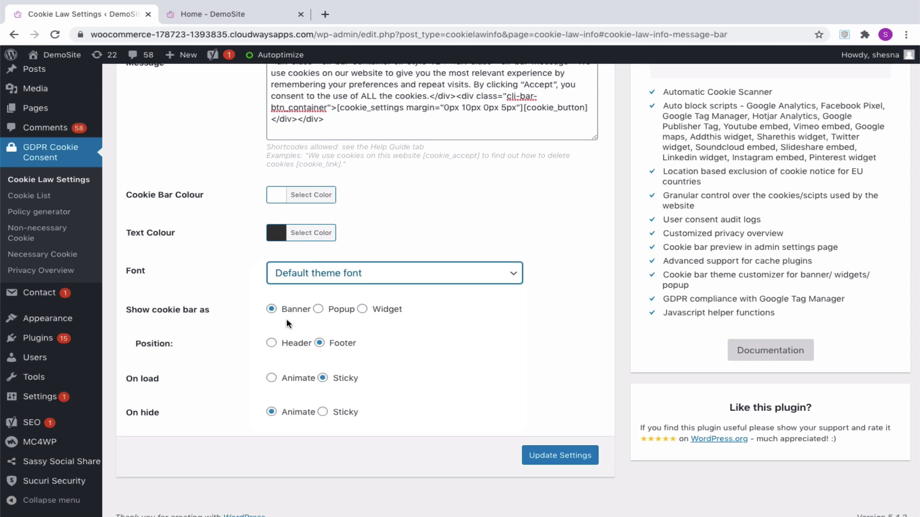
{"action": "left_click", "coordinate": [274, 344]}
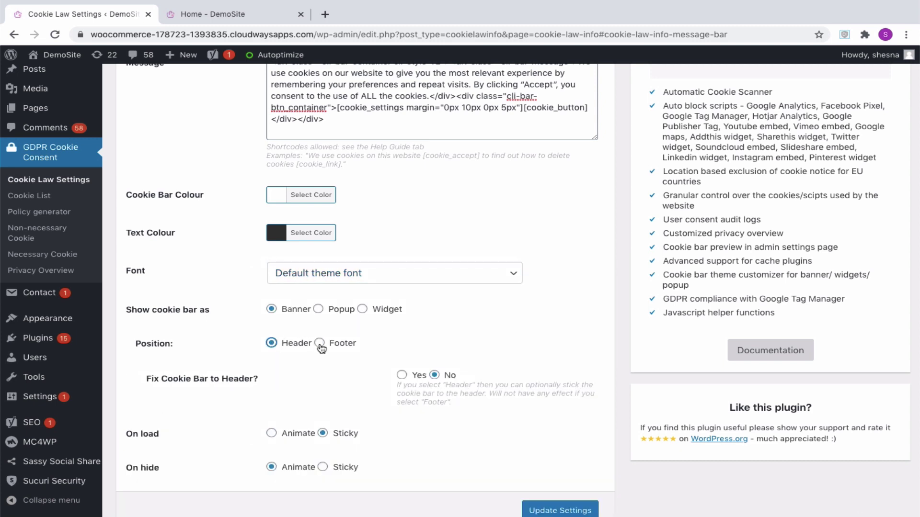
{"action": "left_click", "coordinate": [319, 343]}
{"action": "left_click", "coordinate": [271, 344]}
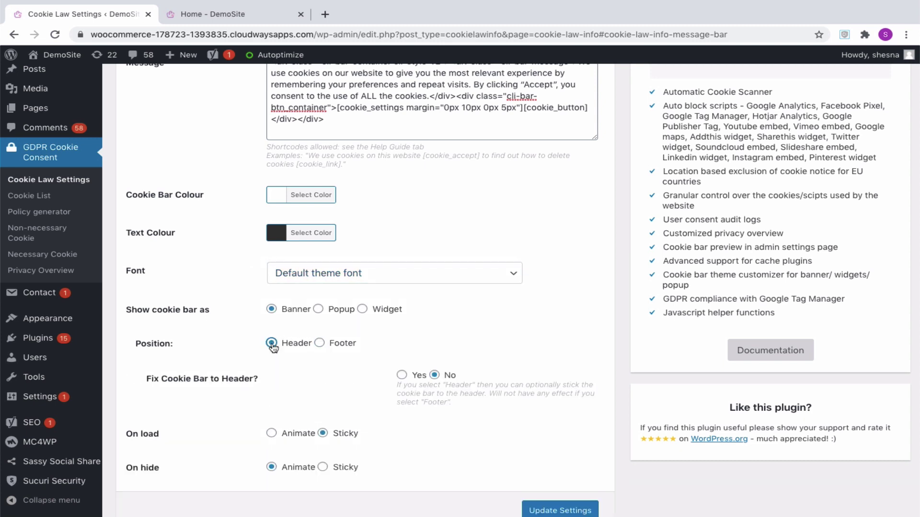
{"action": "left_click", "coordinate": [401, 375]}
{"action": "scroll", "coordinate": [401, 377], "scroll_direction": "down", "scroll_amount": 2}
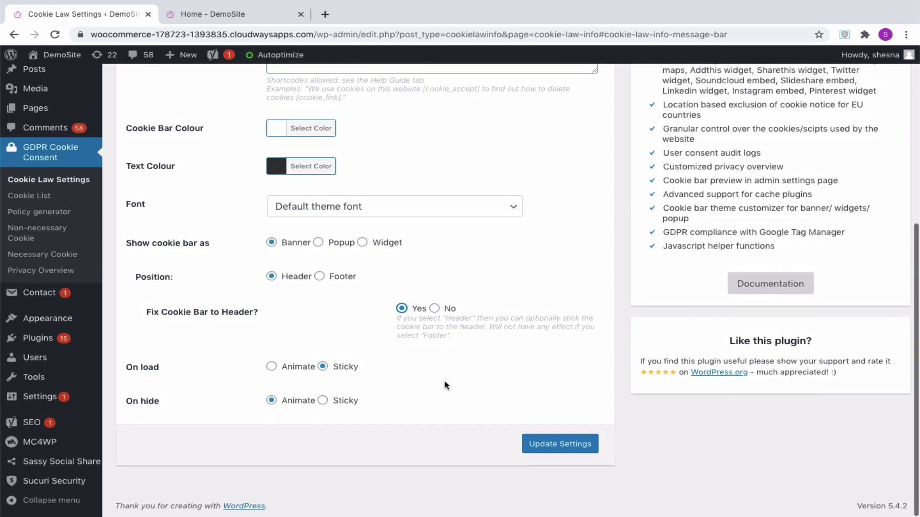
- Save the header cookie banner and preview it on the live site
{"action": "left_click", "coordinate": [549, 442]}
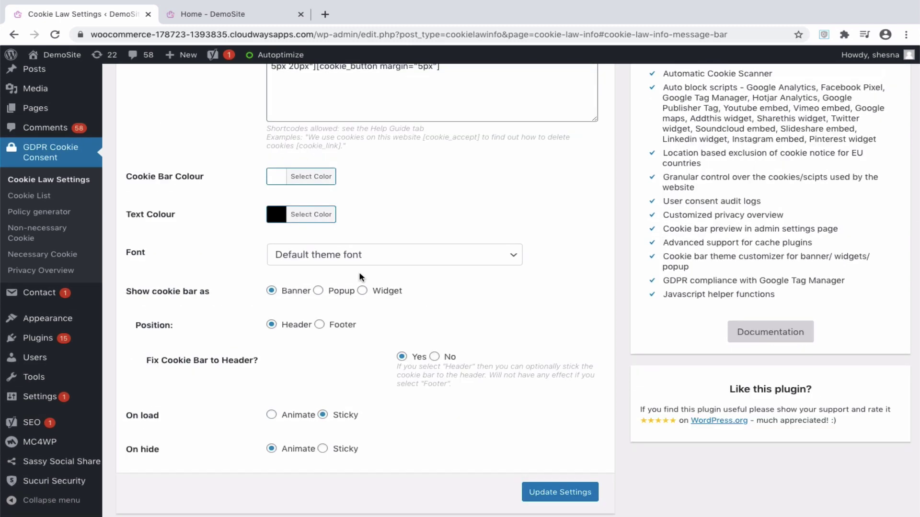
{"action": "left_click", "coordinate": [241, 22]}
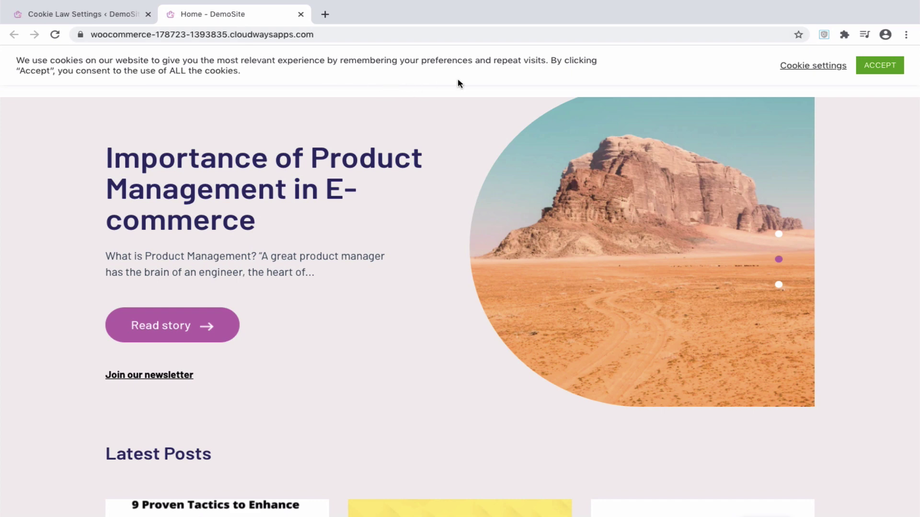
{"action": "key", "text": "ctrl+shift+Tab"}
- Switch the cookie notice to a popup with overlay, save, and preview it
{"action": "left_click", "coordinate": [317, 293]}
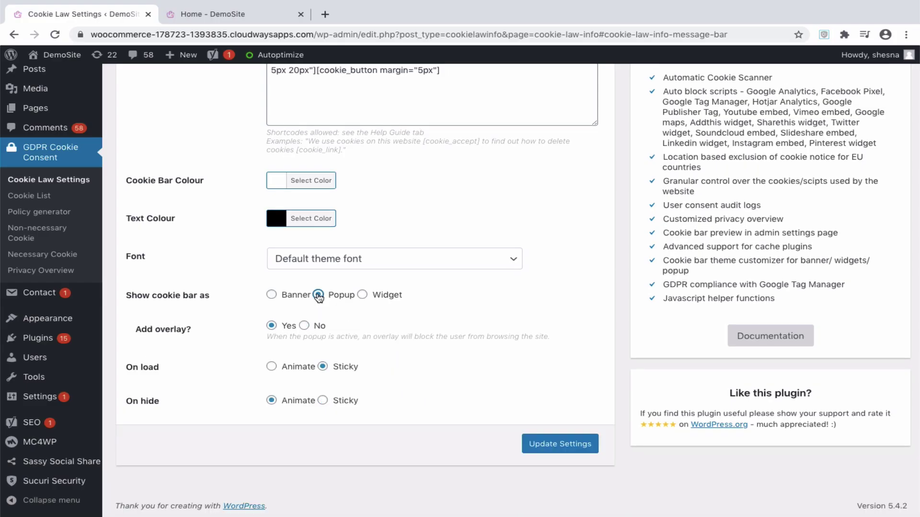
{"action": "left_click", "coordinate": [305, 325]}
{"action": "left_click", "coordinate": [271, 326]}
{"action": "left_click", "coordinate": [527, 444]}
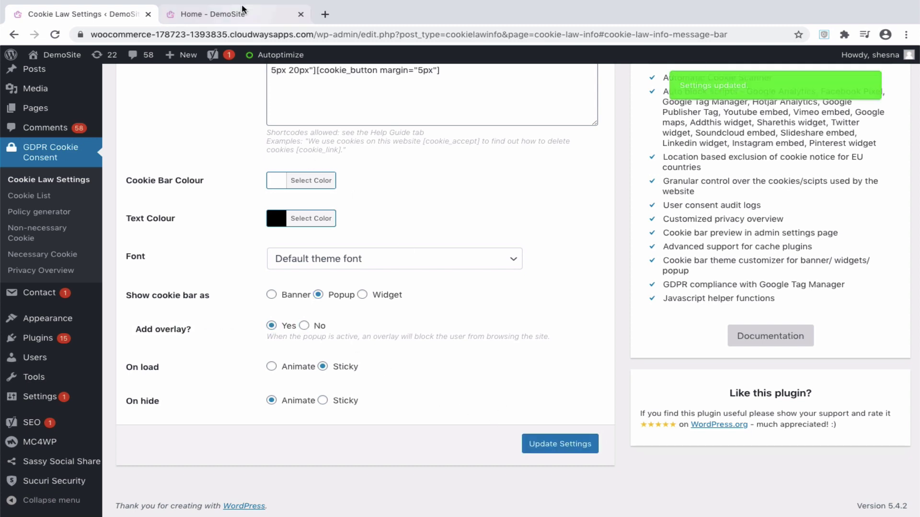
{"action": "left_click", "coordinate": [254, 15]}
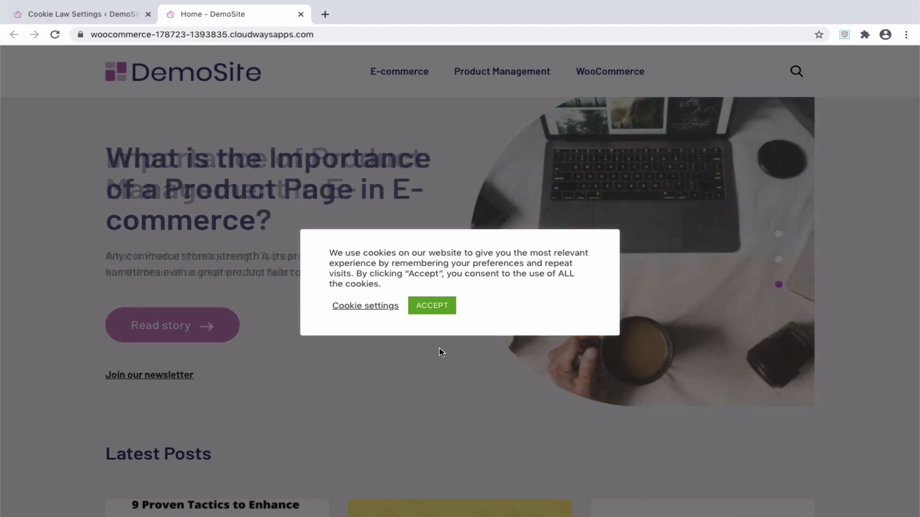
- Preview the cookie notice as a left widget, then save it as a footer banner
{"action": "key", "text": "ctrl+shift+Tab"}
{"action": "left_click", "coordinate": [362, 295]}
{"action": "left_click", "coordinate": [421, 337]}
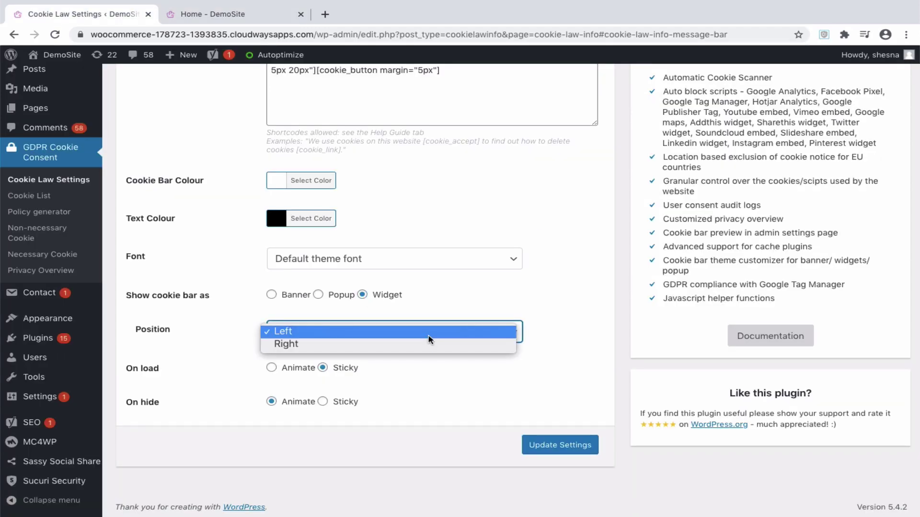
{"action": "left_click", "coordinate": [428, 336]}
{"action": "left_click", "coordinate": [549, 444]}
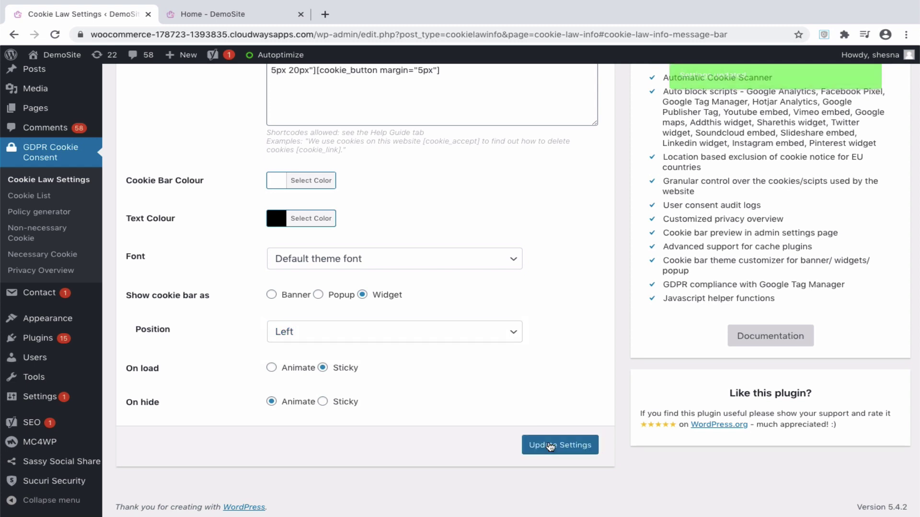
{"action": "left_click", "coordinate": [240, 18]}
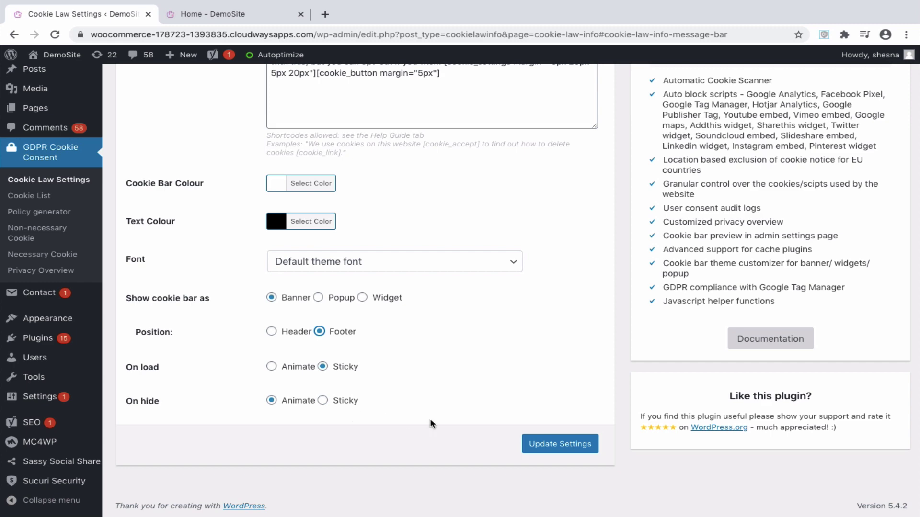
{"action": "left_click", "coordinate": [549, 446]}
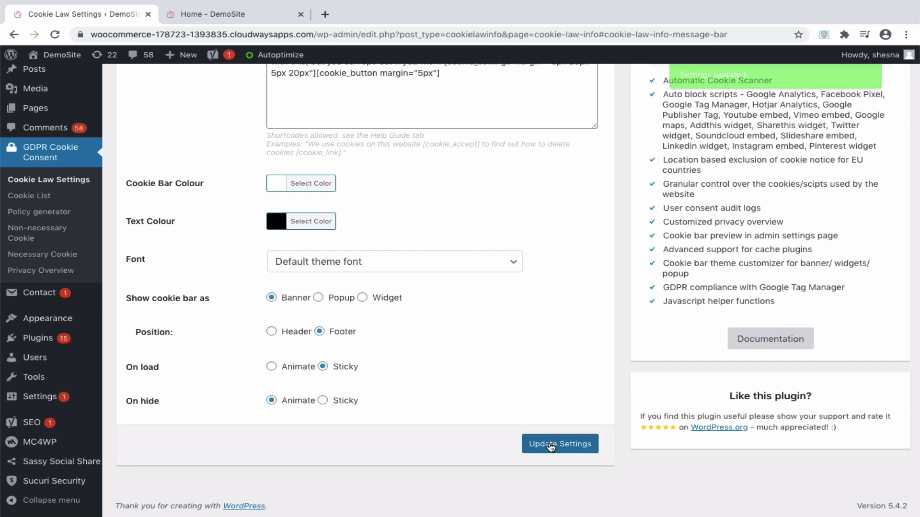
{"action": "scroll", "coordinate": [401, 280], "scroll_direction": "up", "scroll_amount": 5}
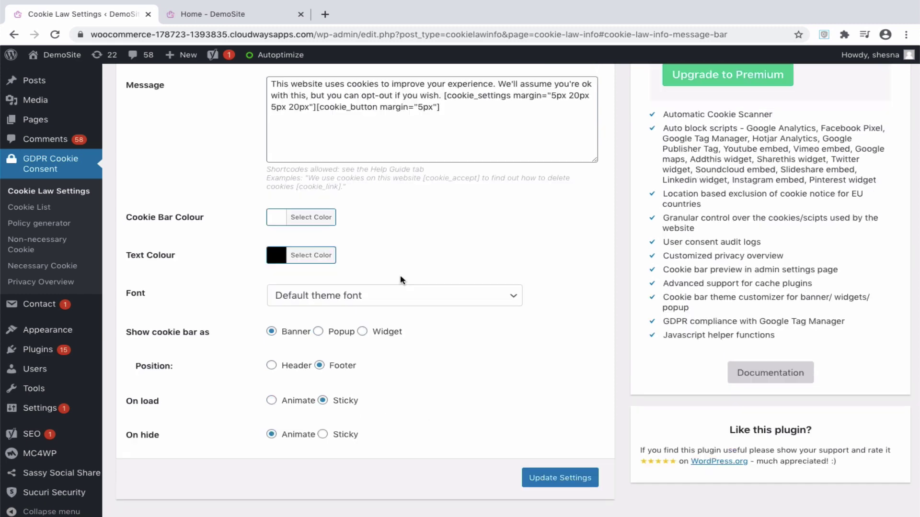
- Enable a right-side 100px Show Again tab reading 'Privacy & Cookies Policy', save, then accept cookies on the site
{"action": "left_click", "coordinate": [214, 171]}
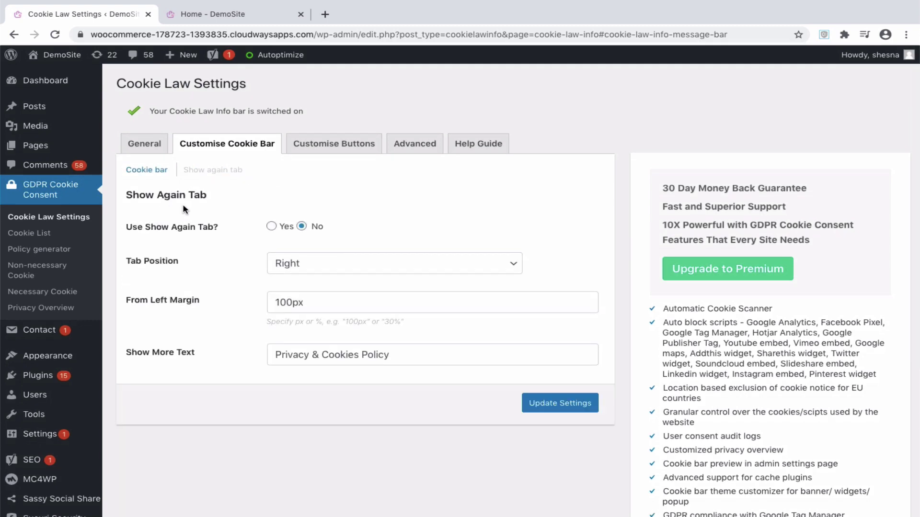
{"action": "left_click", "coordinate": [271, 227]}
{"action": "left_click", "coordinate": [306, 268]}
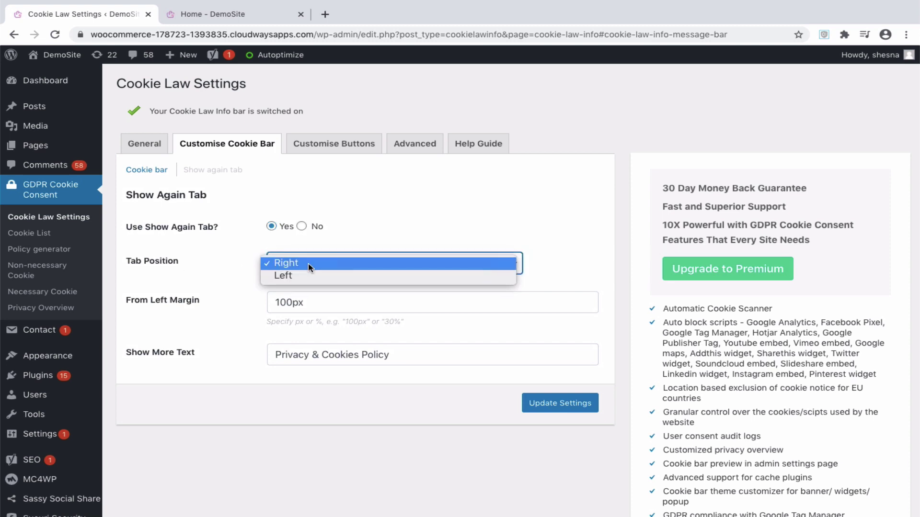
{"action": "left_click", "coordinate": [308, 263]}
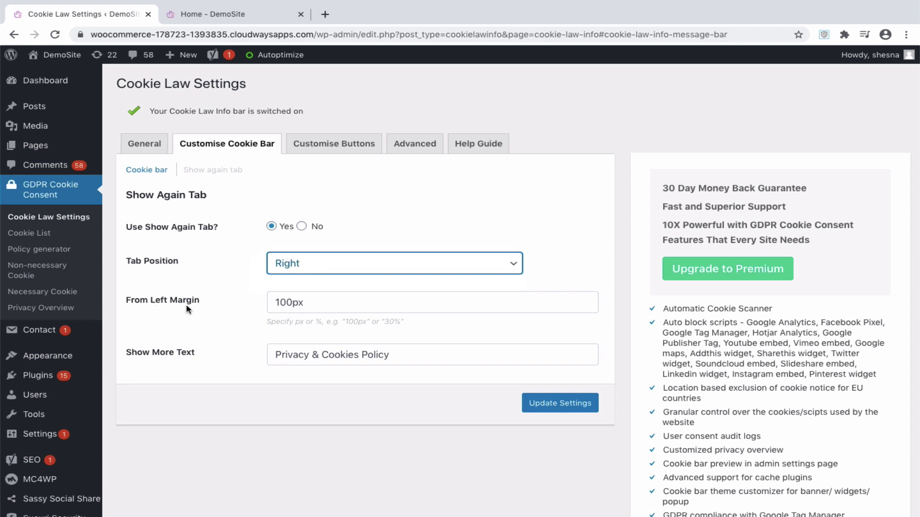
{"action": "left_click", "coordinate": [346, 299]}
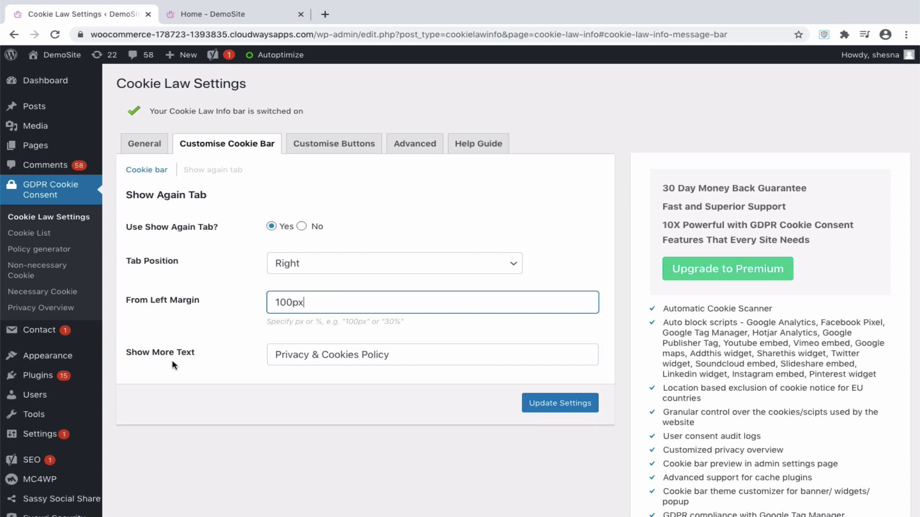
{"action": "left_click", "coordinate": [400, 353]}
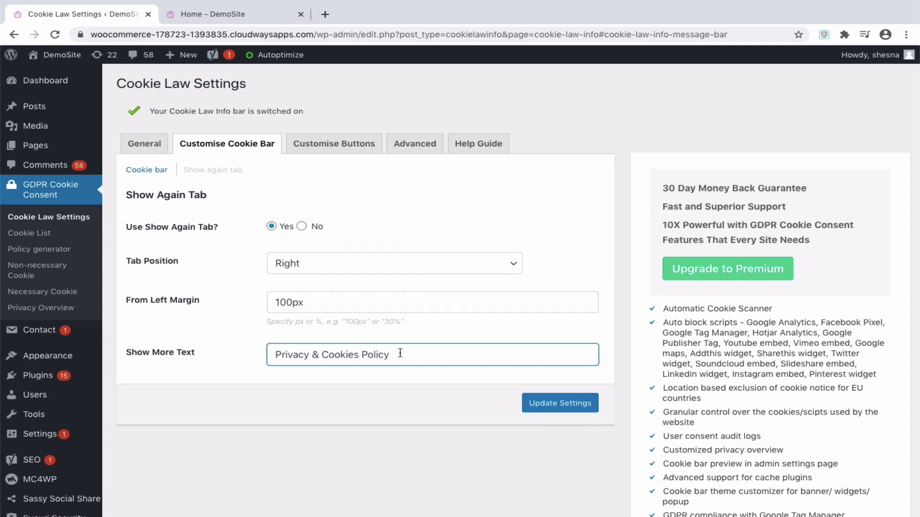
{"action": "left_click", "coordinate": [546, 403]}
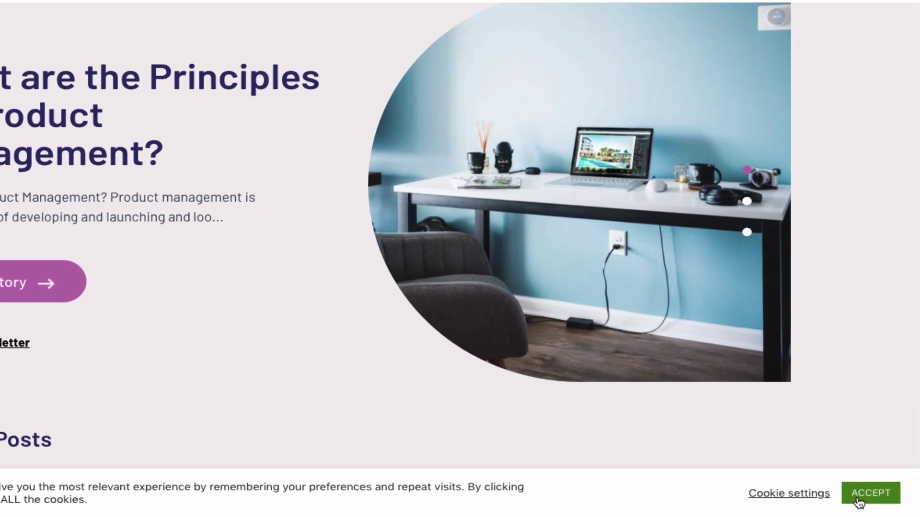
{"action": "left_click", "coordinate": [858, 498]}
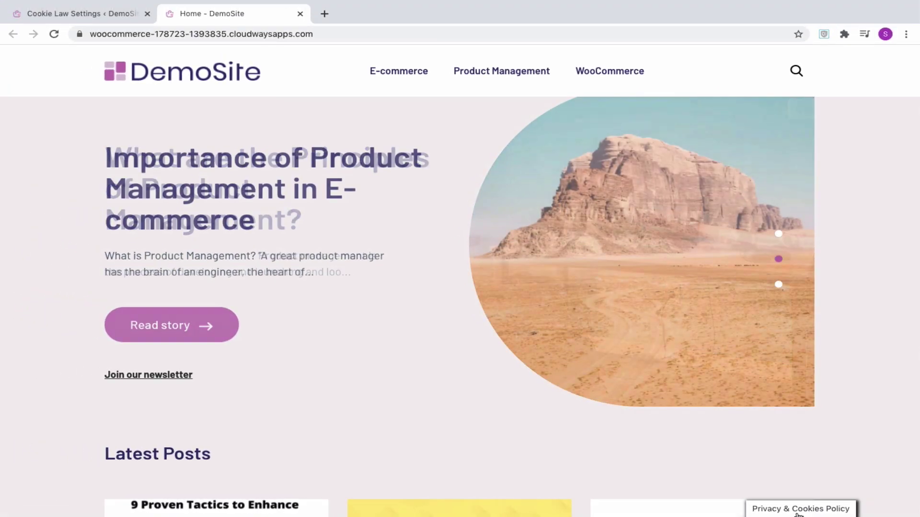
- Browse the Reject, Settings Button and Read More sub-tabs, then return to Accept Button
{"action": "left_click", "coordinate": [84, 14]}
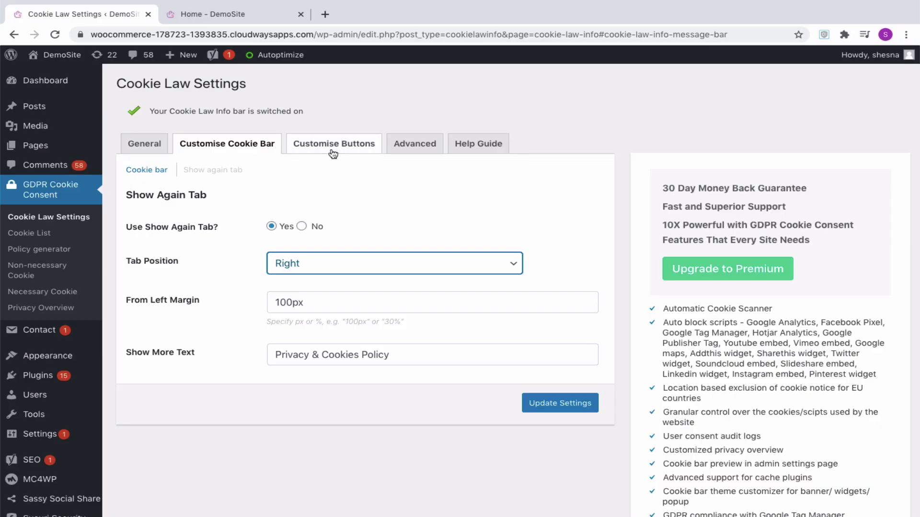
{"action": "left_click", "coordinate": [338, 151]}
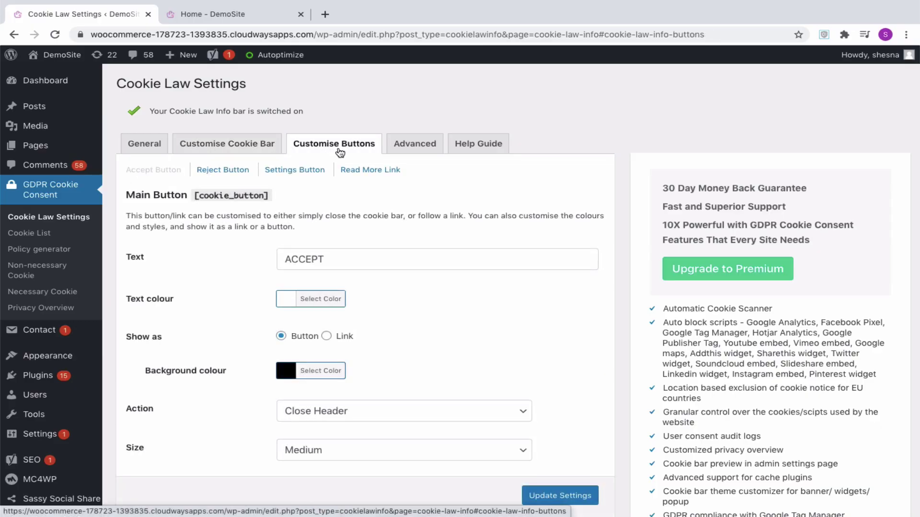
{"action": "left_click", "coordinate": [214, 170]}
{"action": "left_click", "coordinate": [287, 170]}
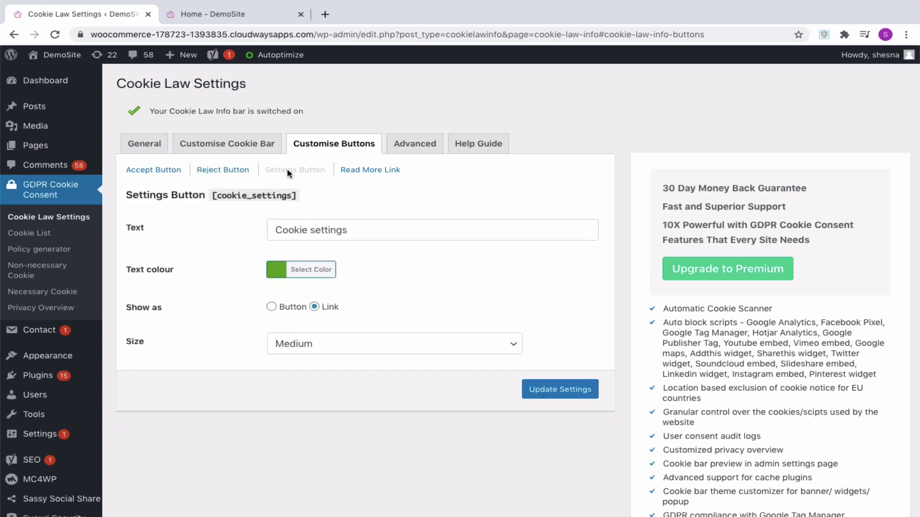
{"action": "left_click", "coordinate": [381, 171]}
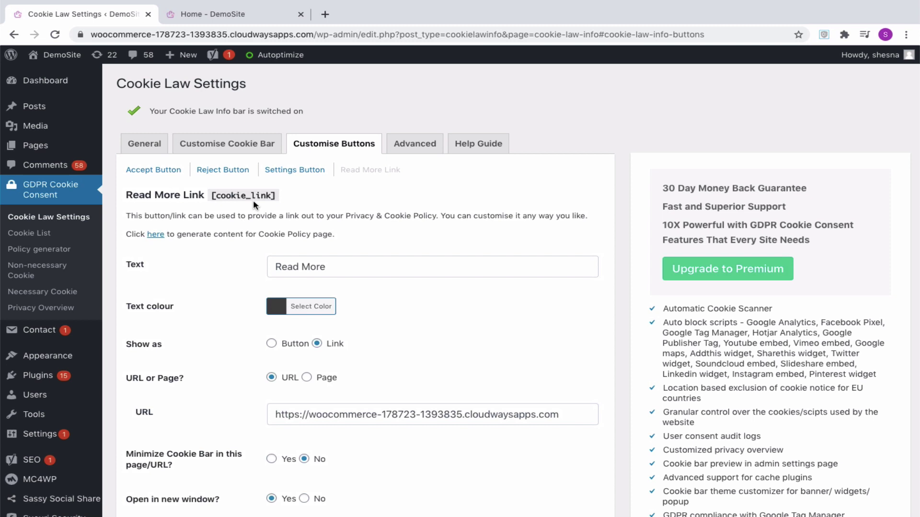
{"action": "left_click", "coordinate": [175, 173]}
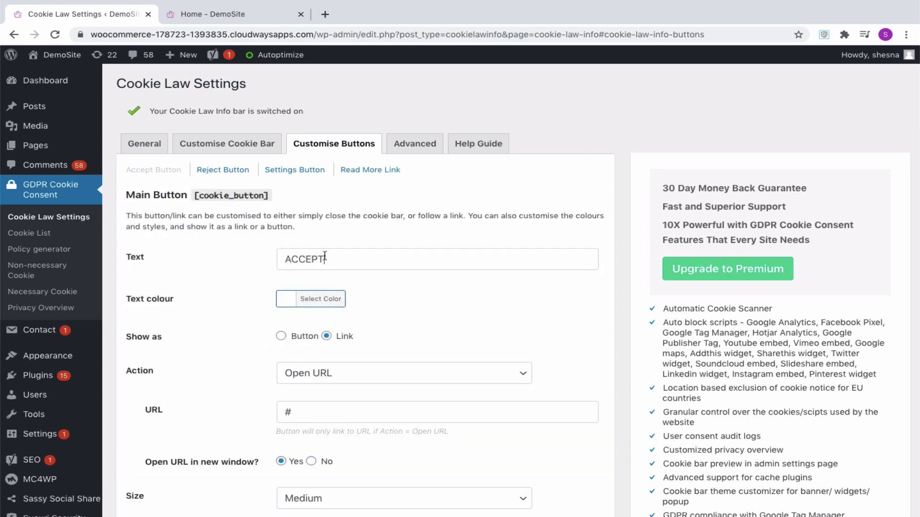
- Show the ACCEPT control as a Button instead of a link
{"action": "double_click", "coordinate": [282, 259]}
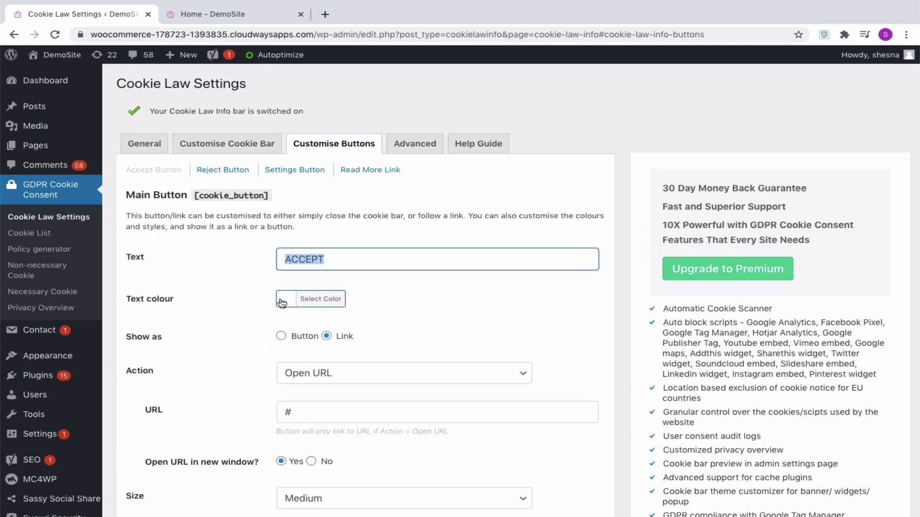
{"action": "left_click", "coordinate": [281, 336]}
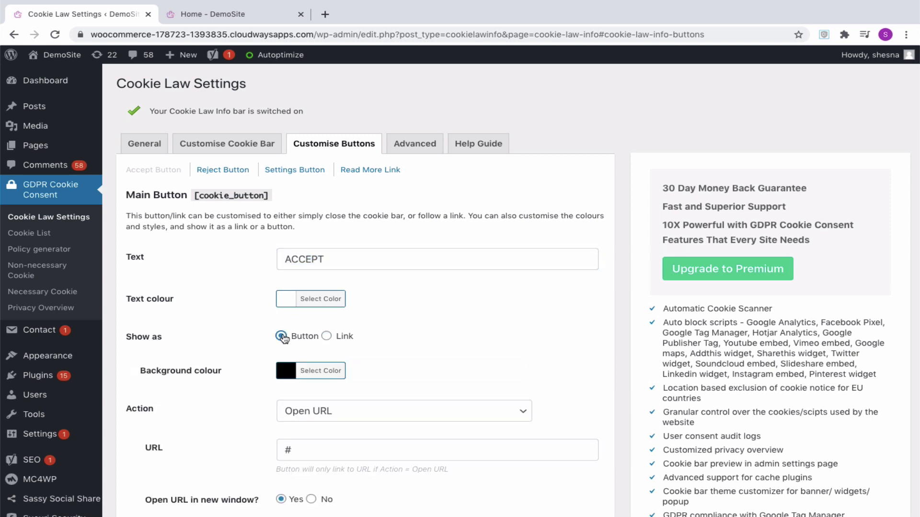
{"action": "left_click", "coordinate": [326, 336]}
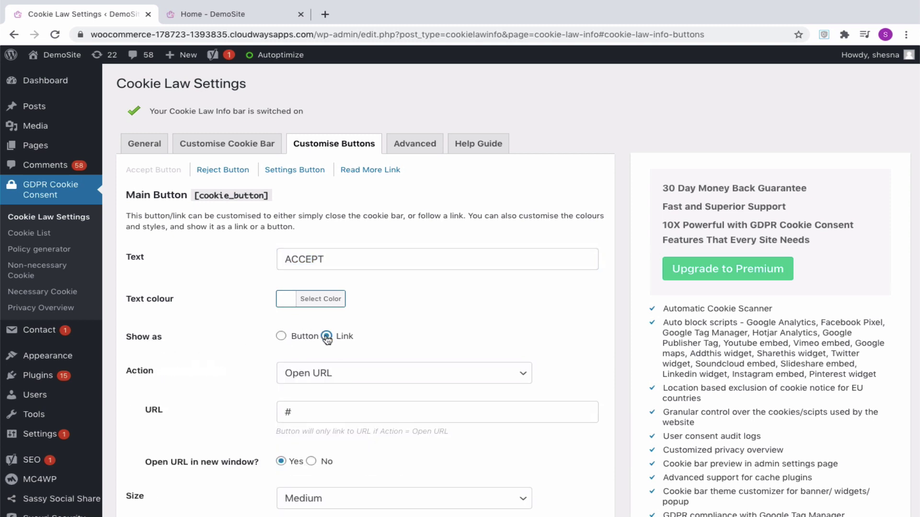
{"action": "left_click", "coordinate": [278, 339]}
{"action": "scroll", "coordinate": [288, 377], "scroll_direction": "down", "scroll_amount": 2}
- Set the Accept action to Close Header, keep Medium size, and save
{"action": "left_click", "coordinate": [321, 311]}
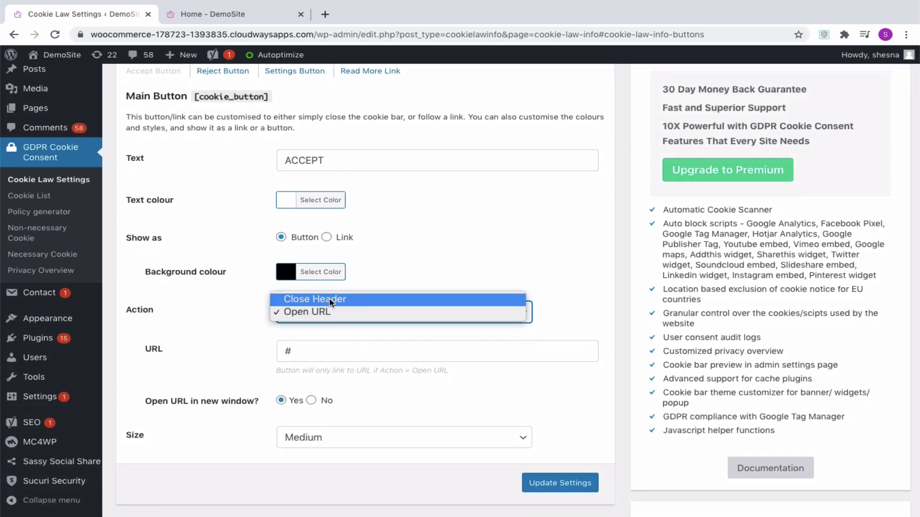
{"action": "left_click", "coordinate": [329, 301]}
{"action": "left_click", "coordinate": [332, 316]}
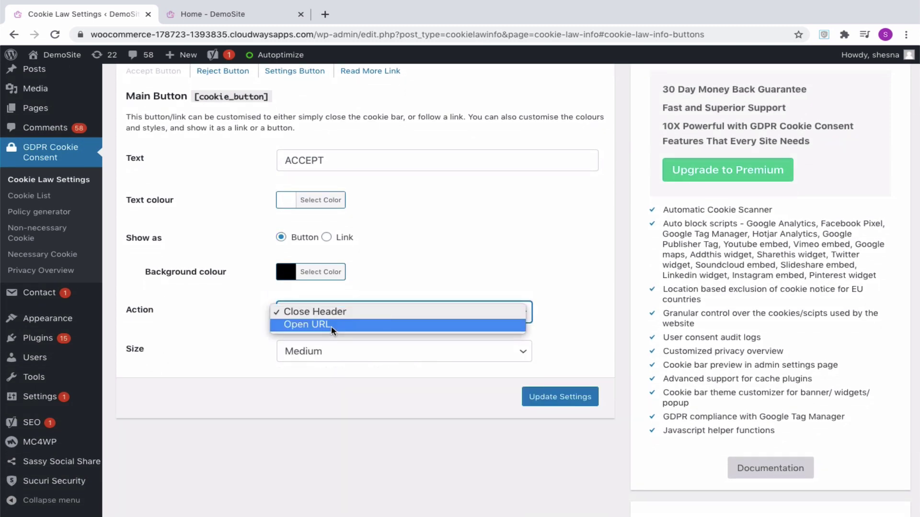
{"action": "left_click", "coordinate": [331, 325]}
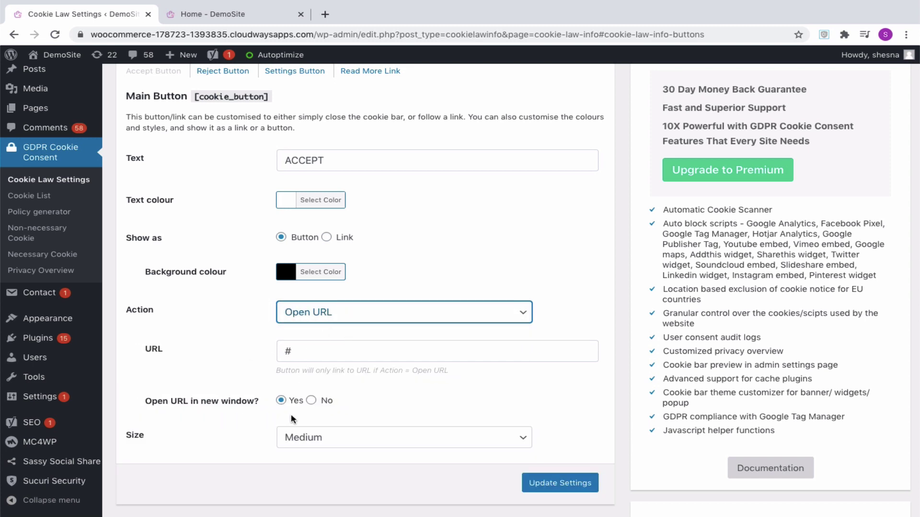
{"action": "left_click", "coordinate": [326, 321]}
{"action": "left_click", "coordinate": [330, 300]}
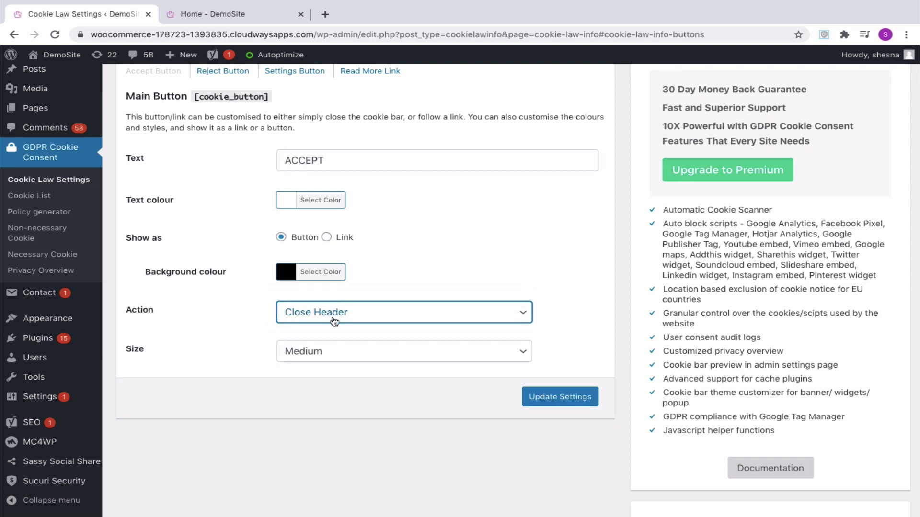
{"action": "left_click", "coordinate": [321, 358]}
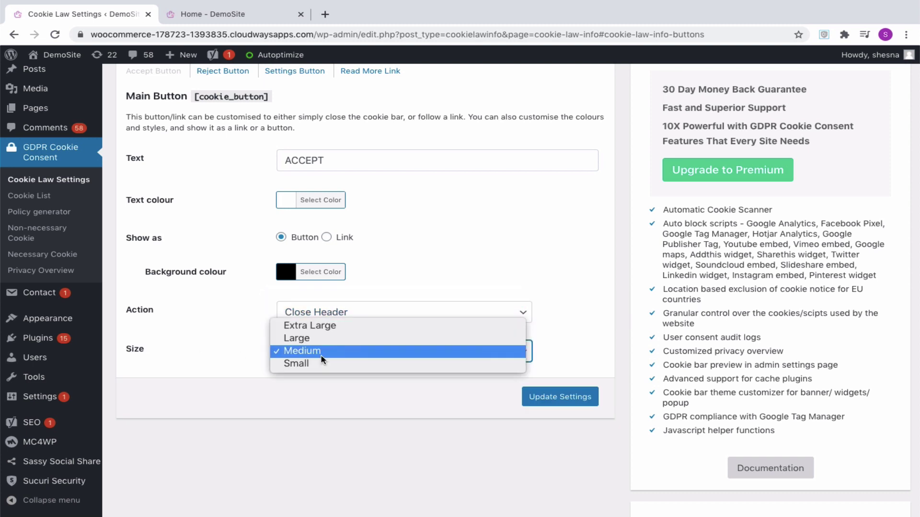
{"action": "left_click", "coordinate": [535, 398]}
{"action": "left_click", "coordinate": [559, 397]}
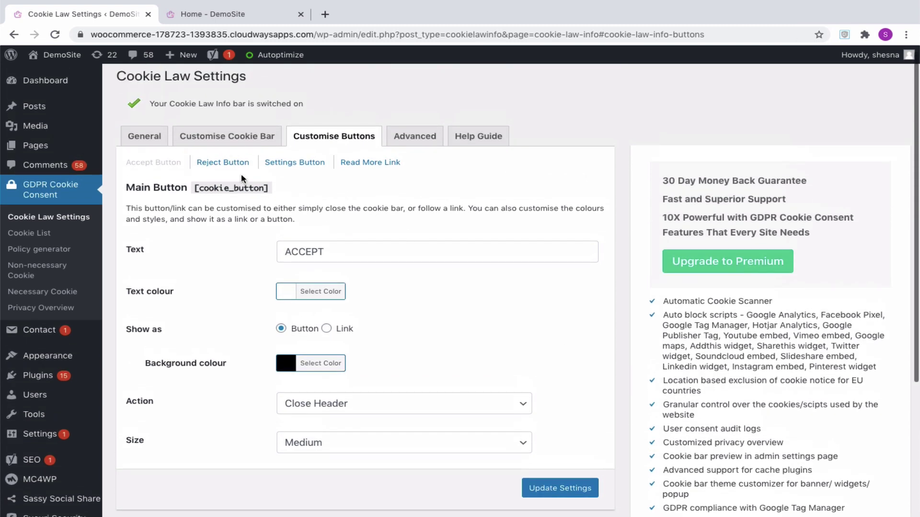
- Check the Reject Button shortcode, then leave the Settings Button as a Medium-sized link
{"action": "left_click", "coordinate": [235, 165]}
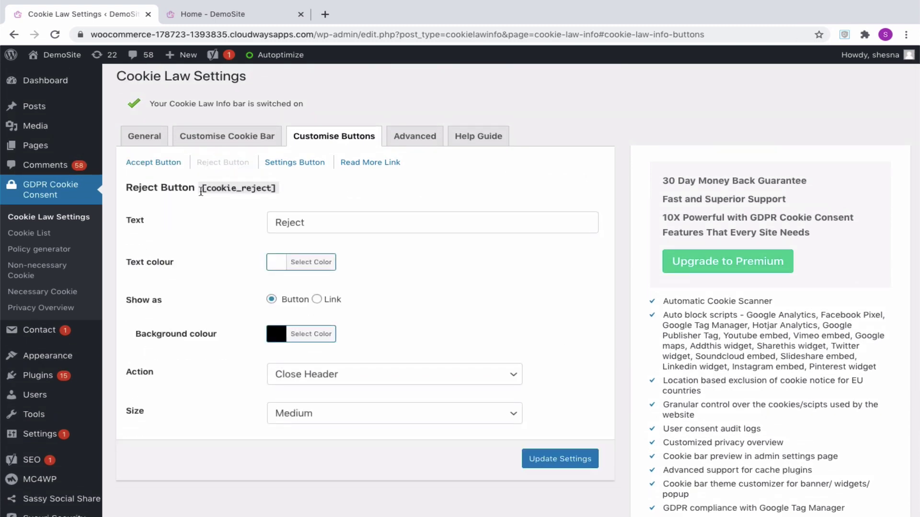
{"action": "left_click_drag", "start_coordinate": [200, 191], "coordinate": [278, 190]}
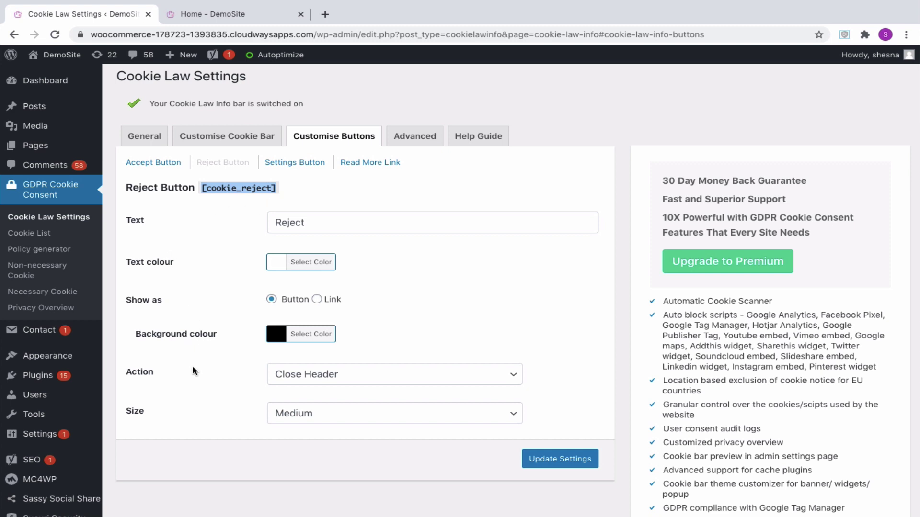
{"action": "left_click", "coordinate": [296, 163]}
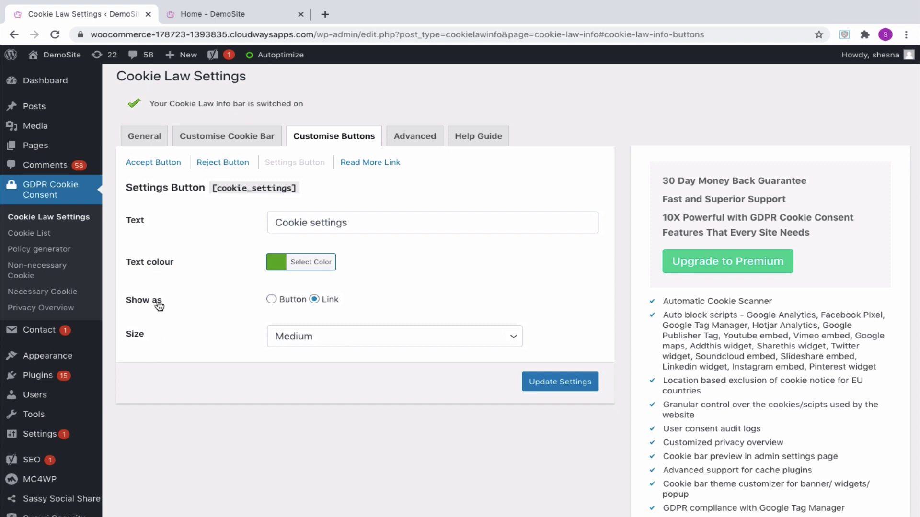
{"action": "left_click", "coordinate": [271, 300]}
{"action": "left_click", "coordinate": [314, 300]}
{"action": "left_click", "coordinate": [317, 335]}
{"action": "left_click", "coordinate": [317, 336]}
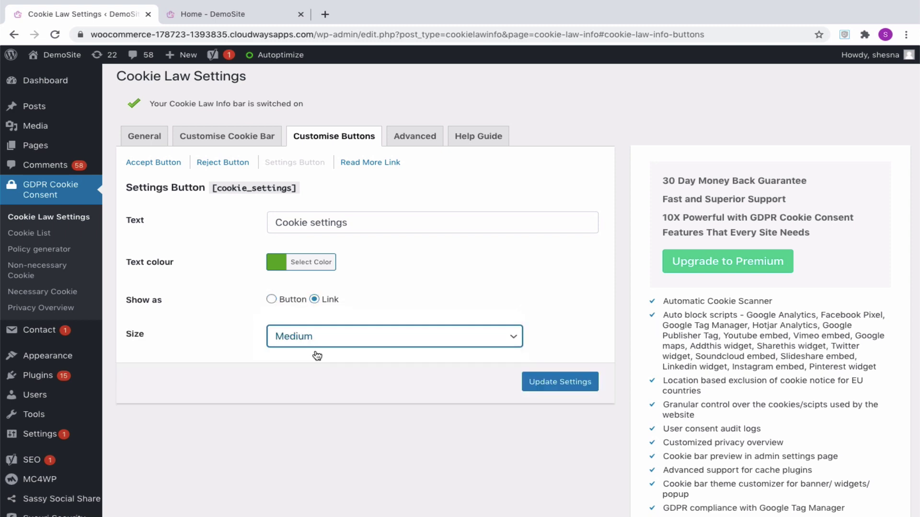
- Open the Read More Link settings and glance at the Policy generator in a new tab
{"action": "left_click", "coordinate": [367, 163]}
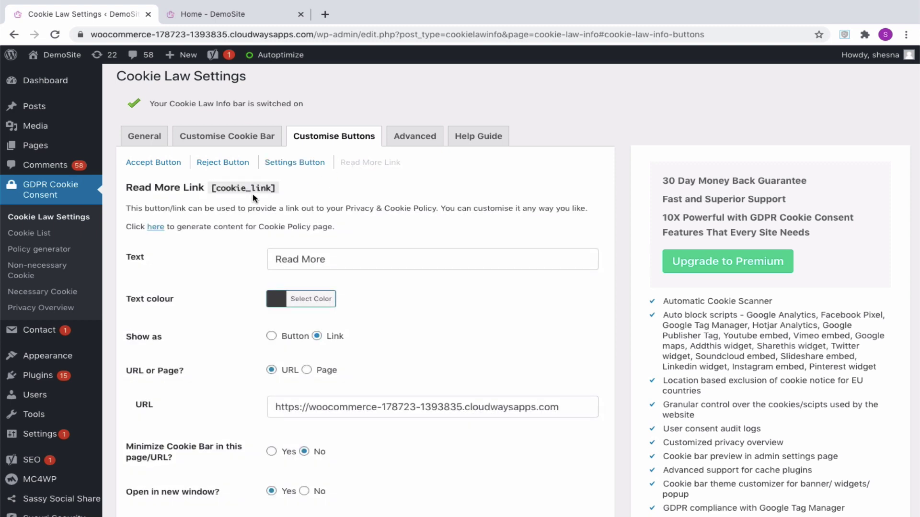
{"action": "left_click", "coordinate": [156, 228]}
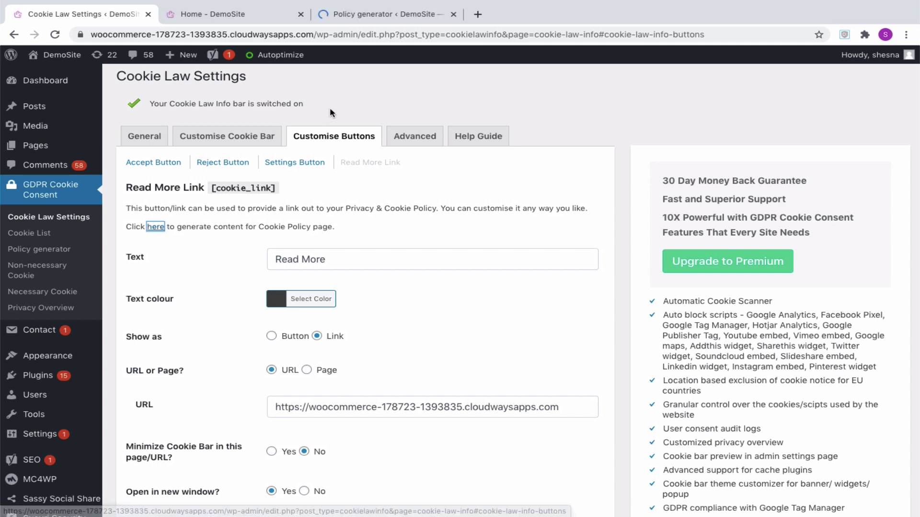
{"action": "left_click", "coordinate": [379, 14]}
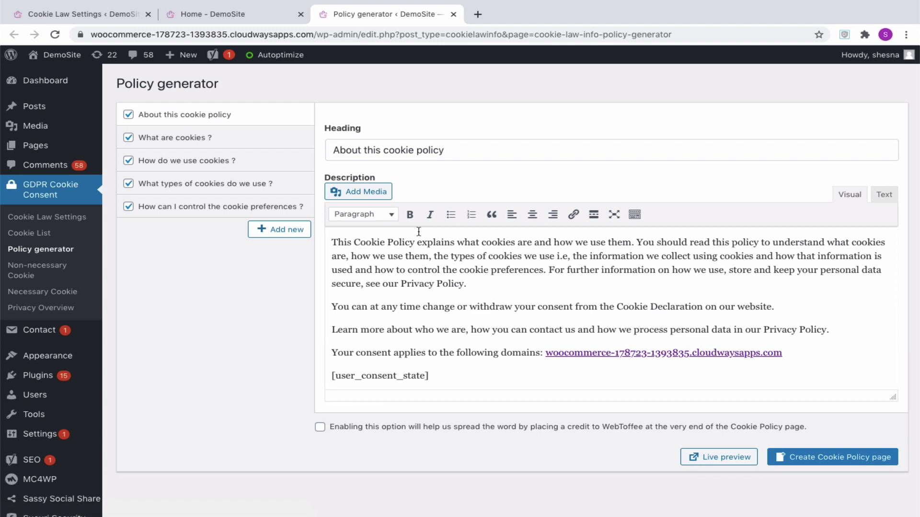
{"action": "left_click", "coordinate": [120, 14]}
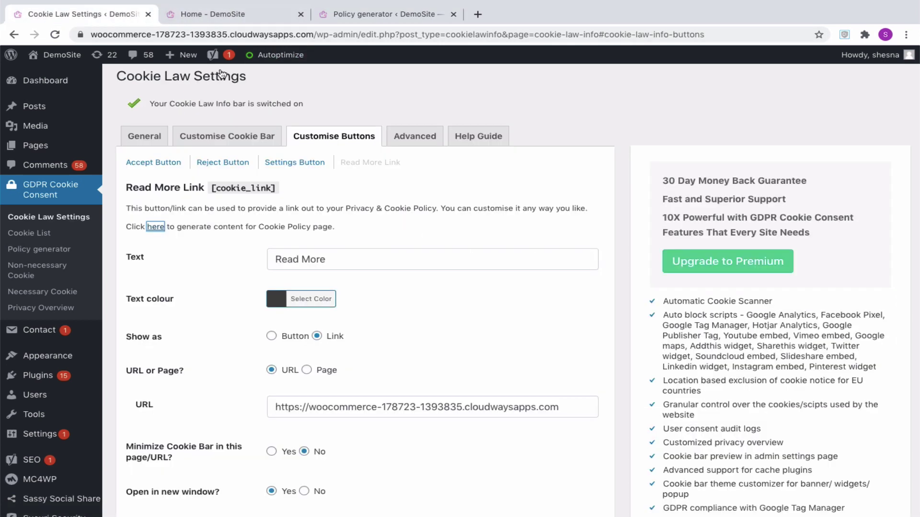
- Link Read More to the Privacy Policy page, keep the bar unminimized, save, and view the home page
{"action": "left_click", "coordinate": [334, 264]}
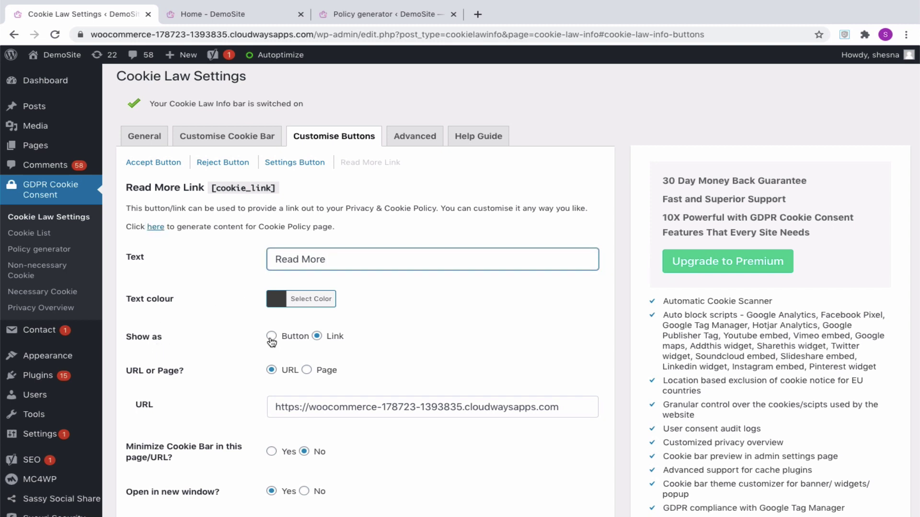
{"action": "scroll", "coordinate": [322, 344], "scroll_direction": "down", "scroll_amount": 2}
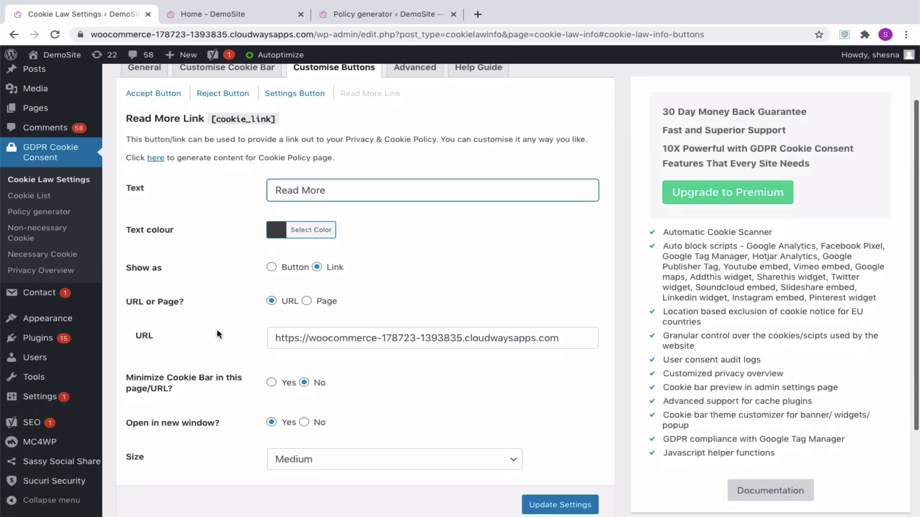
{"action": "scroll", "coordinate": [291, 302], "scroll_direction": "down", "scroll_amount": 1}
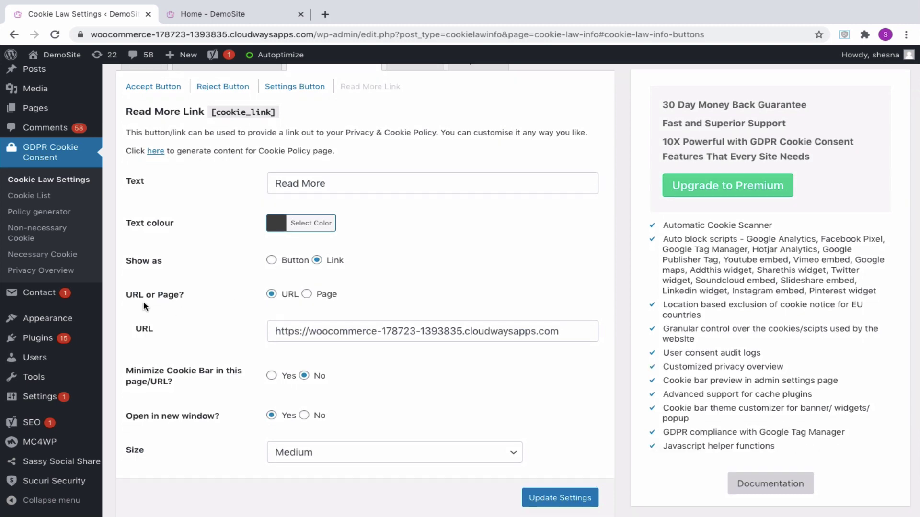
{"action": "left_click", "coordinate": [306, 295]}
{"action": "left_click", "coordinate": [314, 333]}
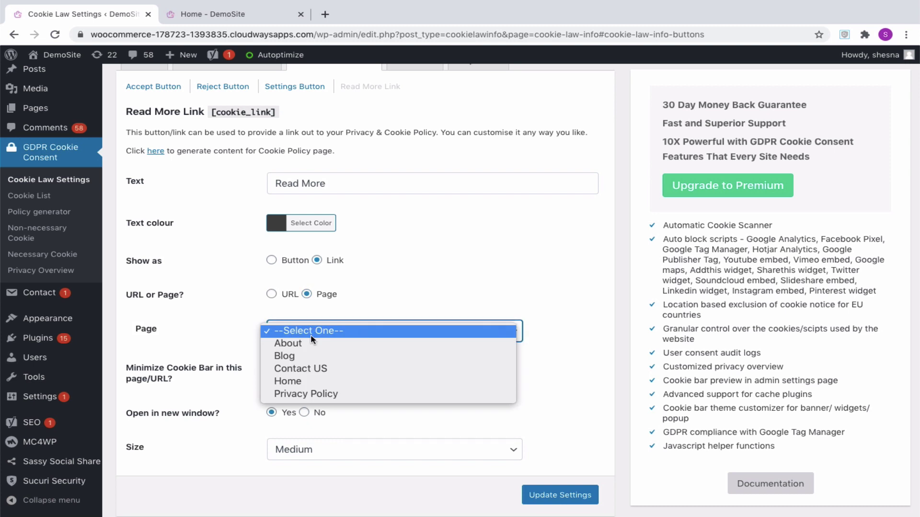
{"action": "left_click", "coordinate": [311, 393]}
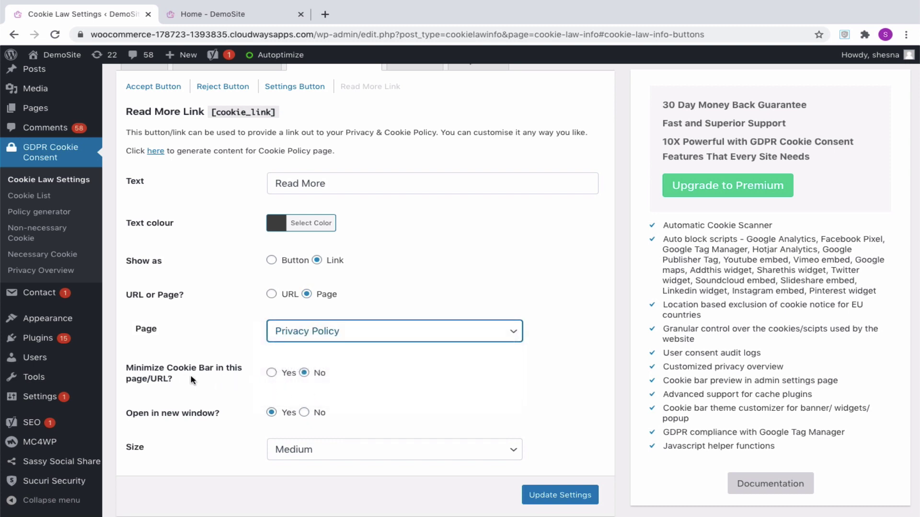
{"action": "left_click", "coordinate": [272, 373]}
{"action": "left_click", "coordinate": [303, 374]}
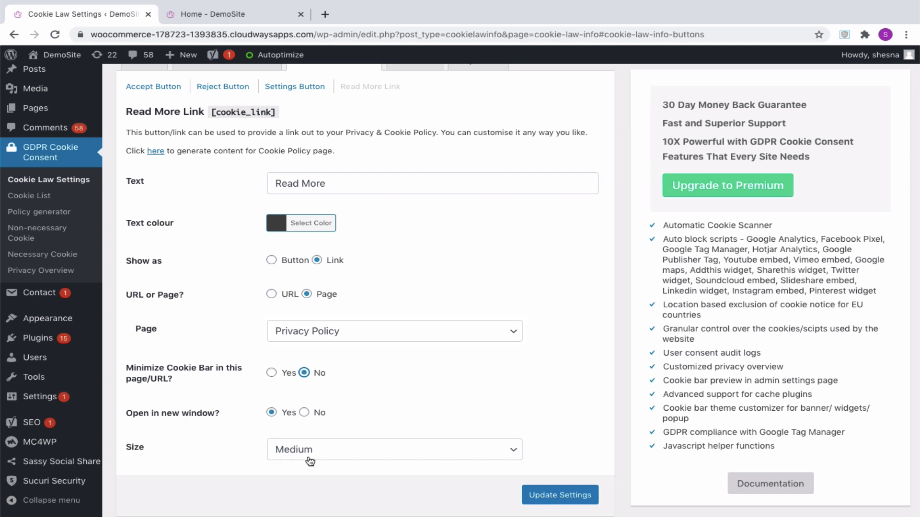
{"action": "left_click", "coordinate": [532, 497]}
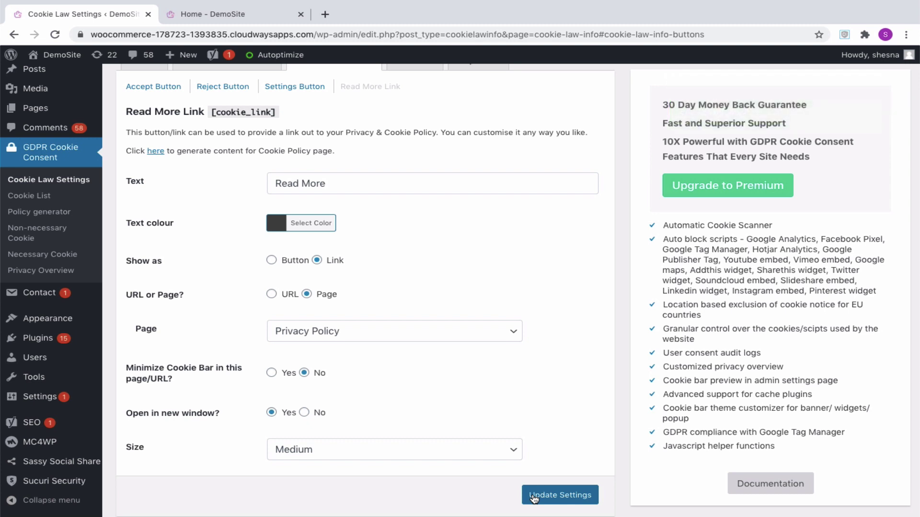
{"action": "key", "text": "ctrl+Tab"}
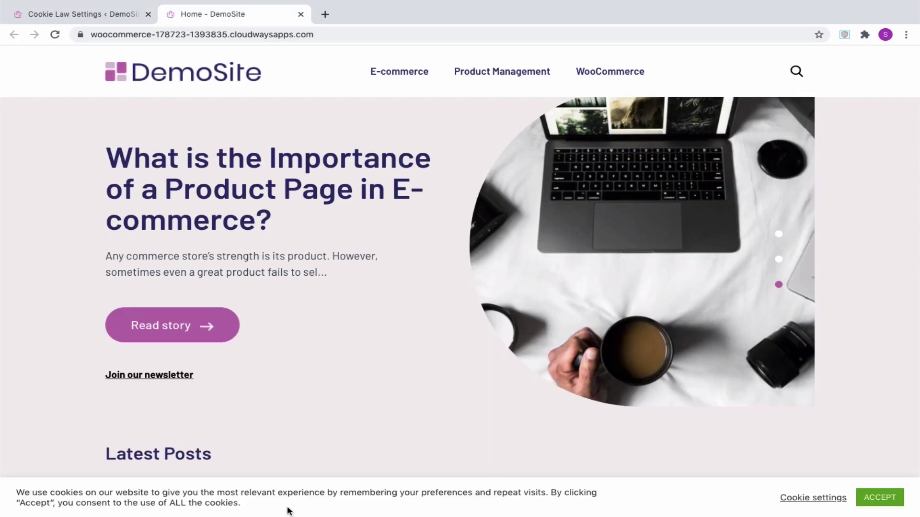
- Paste the [cookie_link] shortcode after 'cookies.' in the cookie bar message and save
{"action": "left_click", "coordinate": [111, 13]}
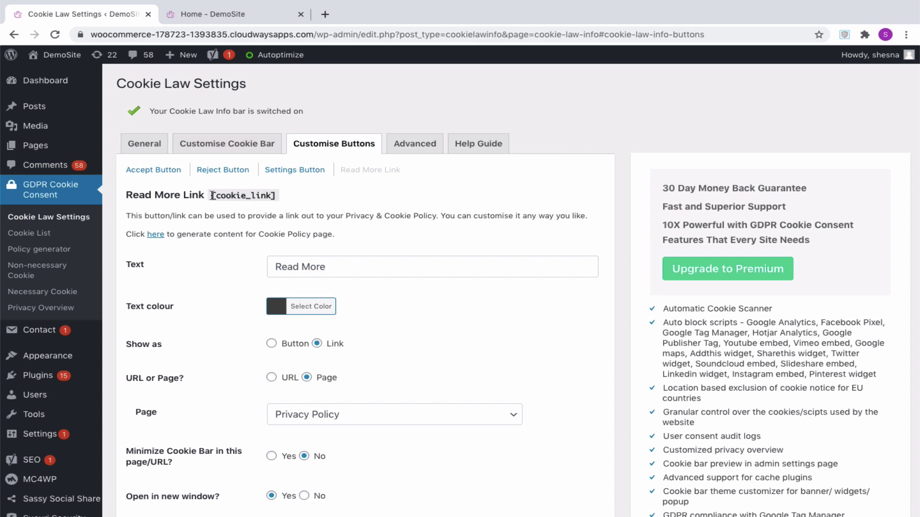
{"action": "left_click_drag", "start_coordinate": [212, 196], "coordinate": [275, 198]}
{"action": "key", "text": "ctrl+c"}
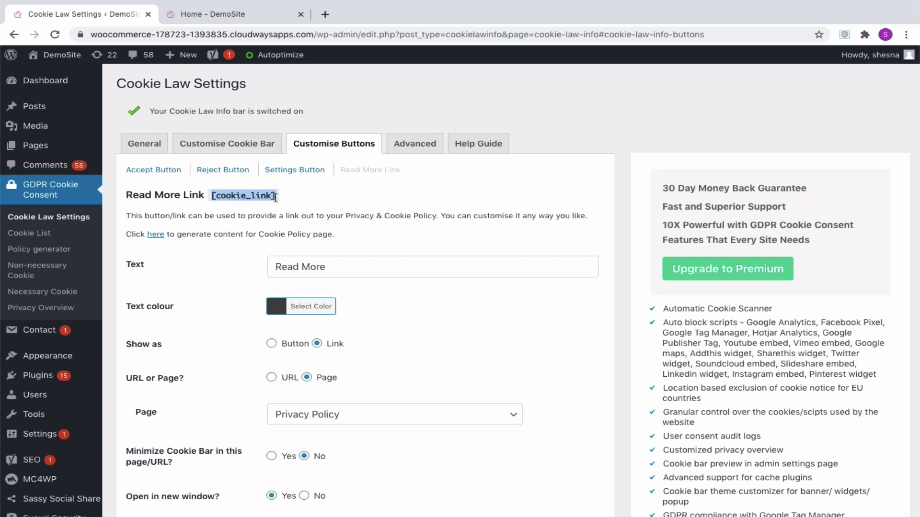
{"action": "left_click", "coordinate": [251, 144]}
{"action": "scroll", "coordinate": [352, 371], "scroll_direction": "down", "scroll_amount": 1}
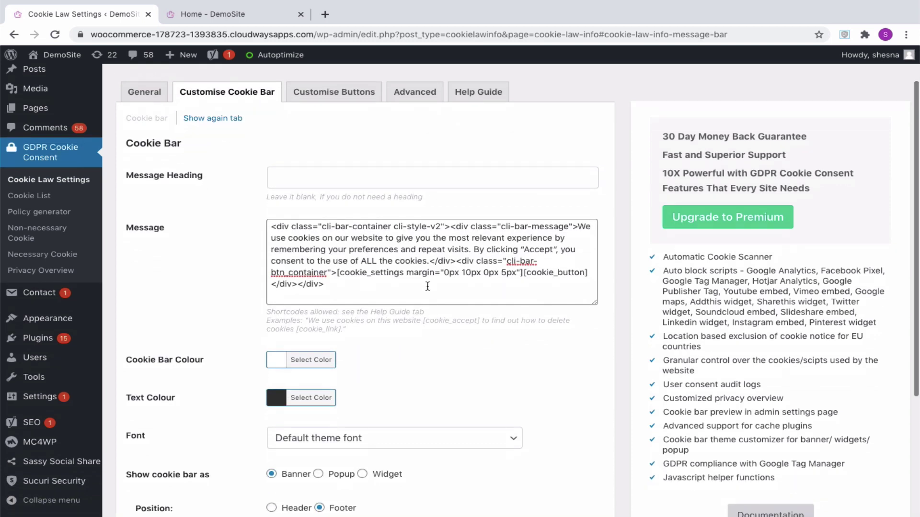
{"action": "left_click", "coordinate": [430, 260]}
{"action": "key", "text": "ctrl+v"}
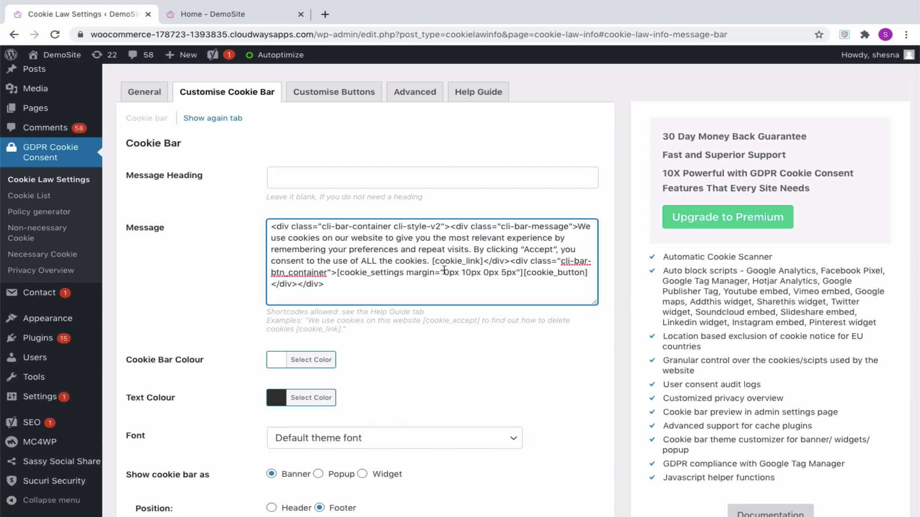
{"action": "scroll", "coordinate": [473, 303], "scroll_direction": "down", "scroll_amount": 4}
{"action": "left_click", "coordinate": [538, 442]}
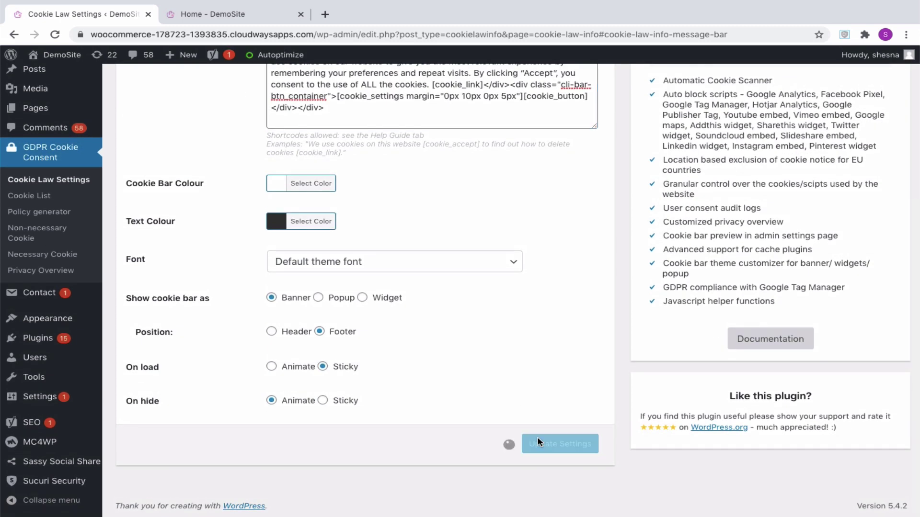
- Confirm on the site that the Read More link opens the Privacy Policy page
{"action": "key", "text": "ctrl+Tab"}
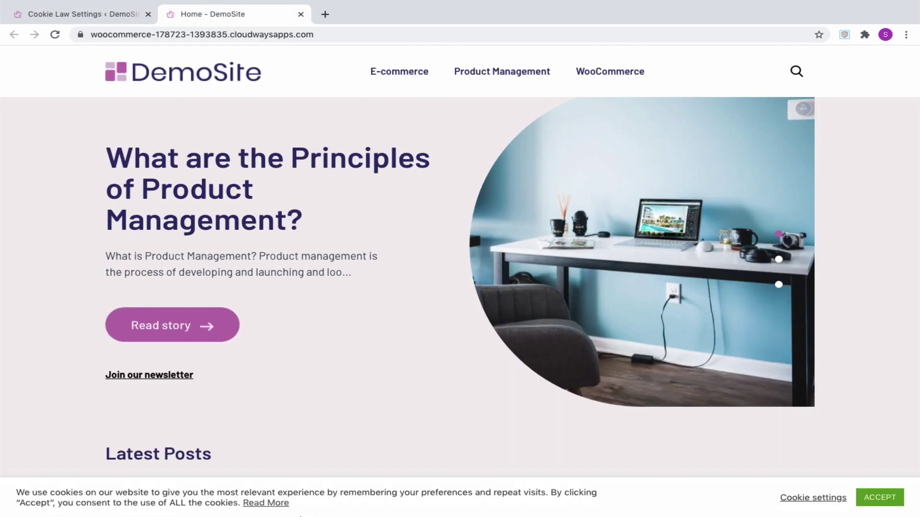
{"action": "left_click", "coordinate": [266, 504]}
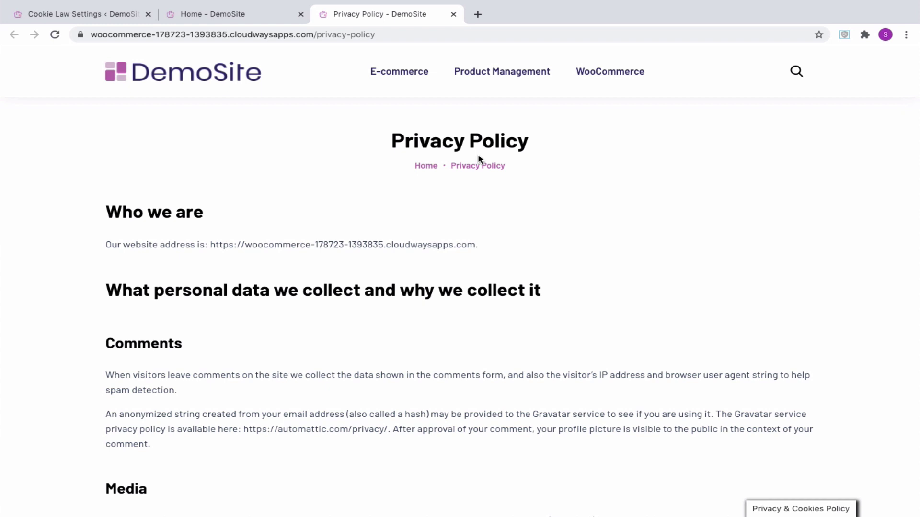
{"action": "key", "text": "ctrl+w"}
{"action": "key", "text": "ctrl+shift+Tab"}
- Select CCPA as the cookie law and show the Do not sell link as a checkbox, then save
{"action": "left_click", "coordinate": [158, 146]}
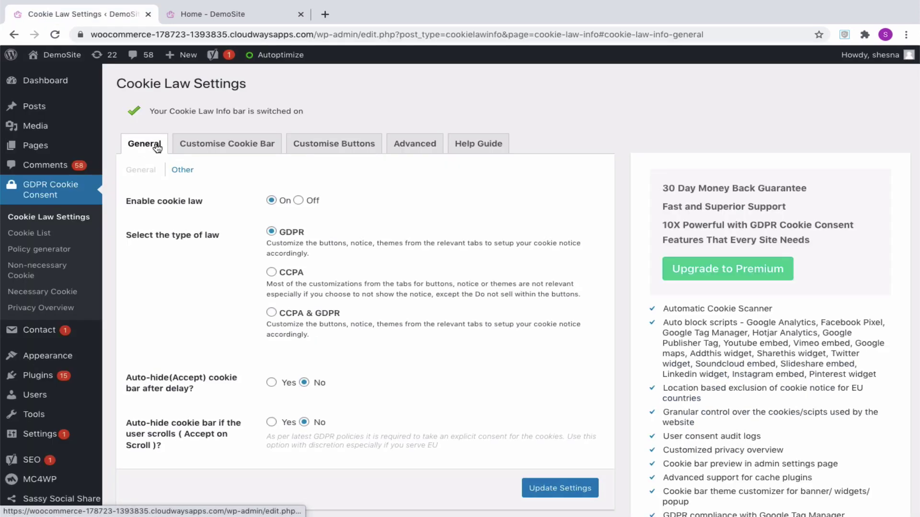
{"action": "left_click", "coordinate": [272, 272]}
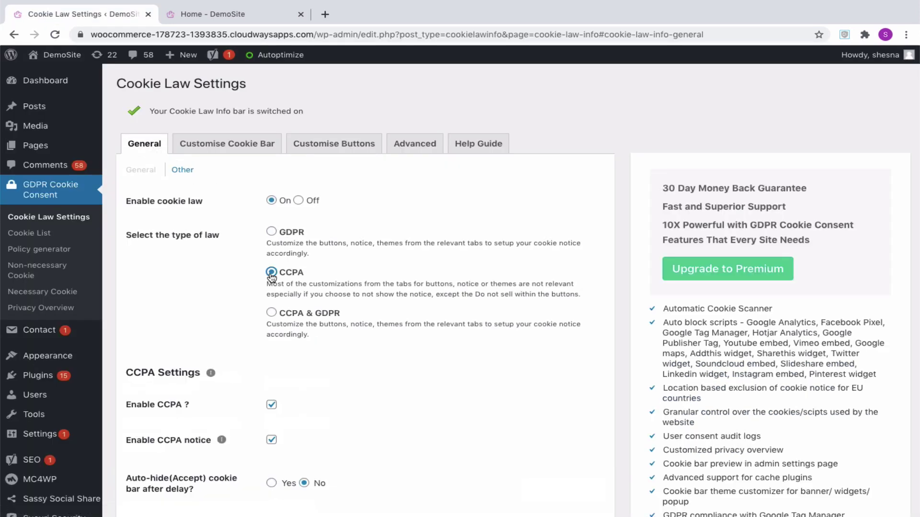
{"action": "left_click", "coordinate": [350, 153]}
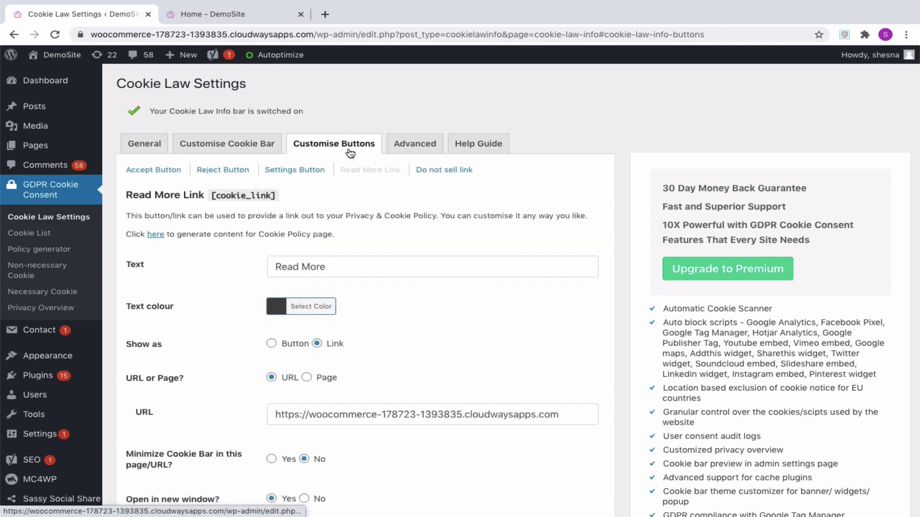
{"action": "left_click", "coordinate": [450, 173]}
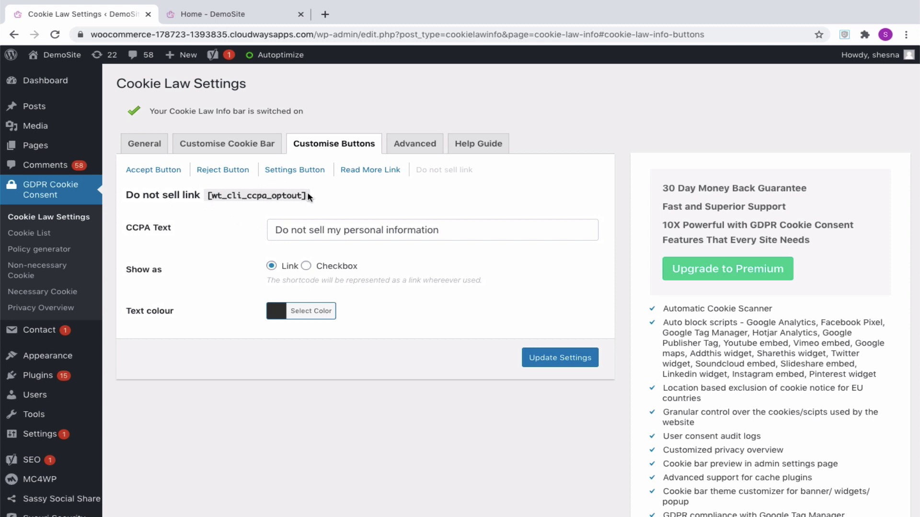
{"action": "left_click", "coordinate": [437, 231]}
{"action": "left_click_drag", "start_coordinate": [438, 231], "coordinate": [278, 225]}
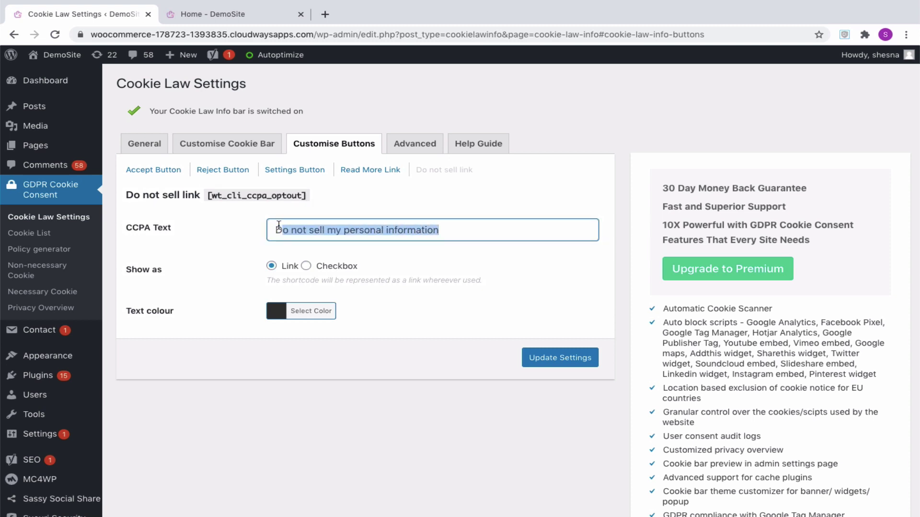
{"action": "left_click", "coordinate": [306, 268]}
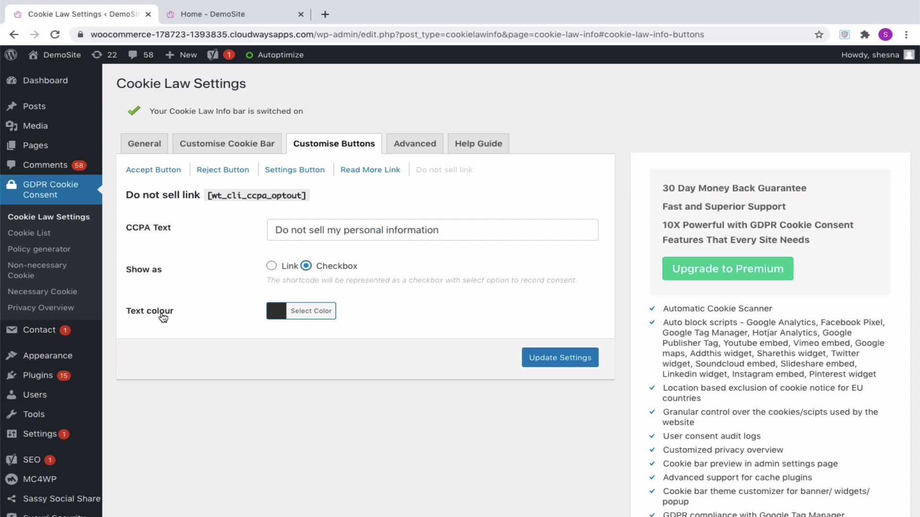
{"action": "left_click", "coordinate": [541, 359]}
- Tick the do-not-sell checkbox in the site's cookie bar to verify it
{"action": "left_click", "coordinate": [211, 14]}
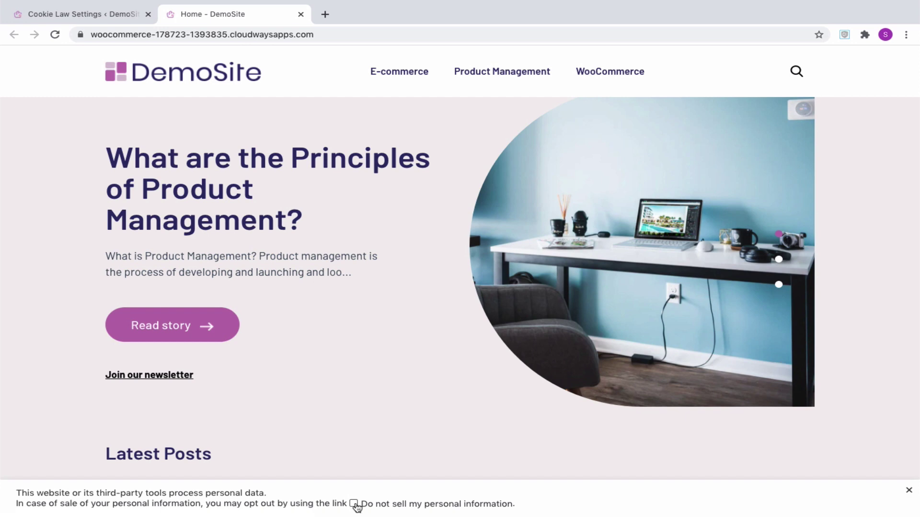
{"action": "left_click", "coordinate": [355, 504]}
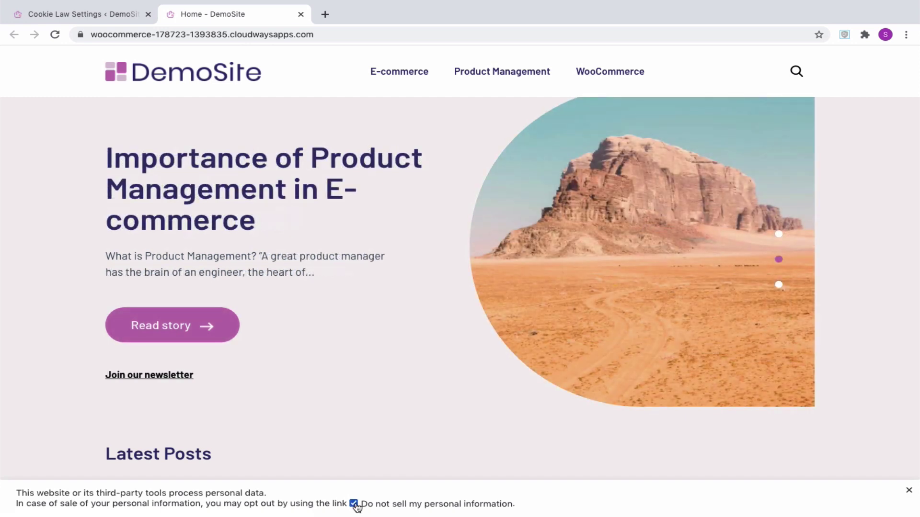
{"action": "key", "text": "ctrl+shift+Tab"}
{"action": "left_click", "coordinate": [416, 146]}
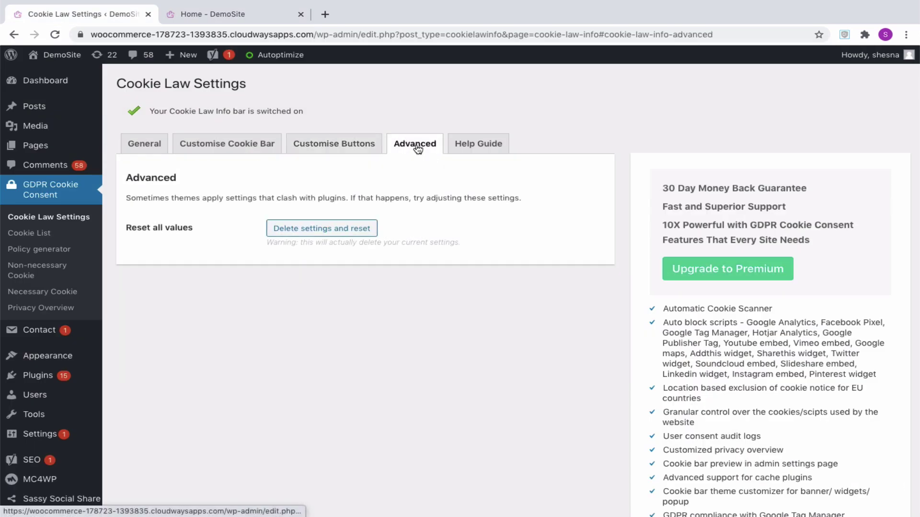
- Reset all cookie settings to defaults, then browse the Help Guide's documentation and shortcodes list
{"action": "left_click", "coordinate": [320, 228]}
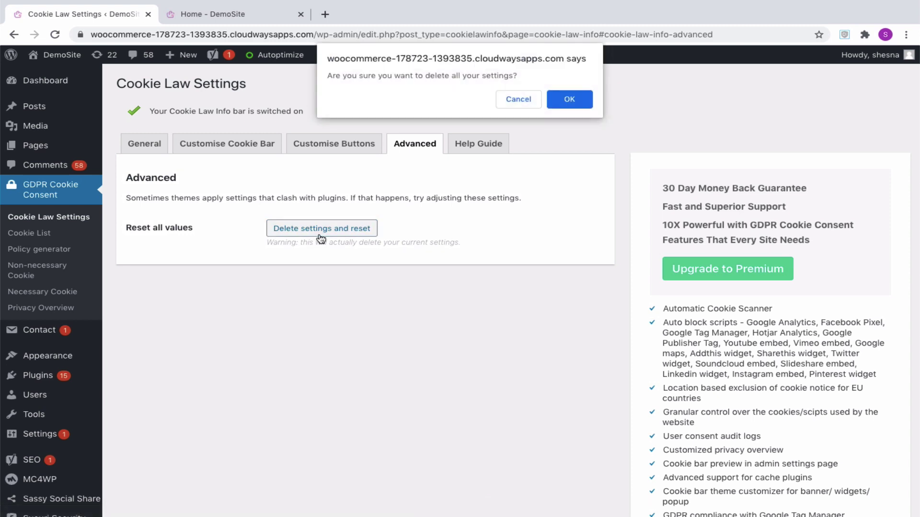
{"action": "left_click", "coordinate": [567, 101]}
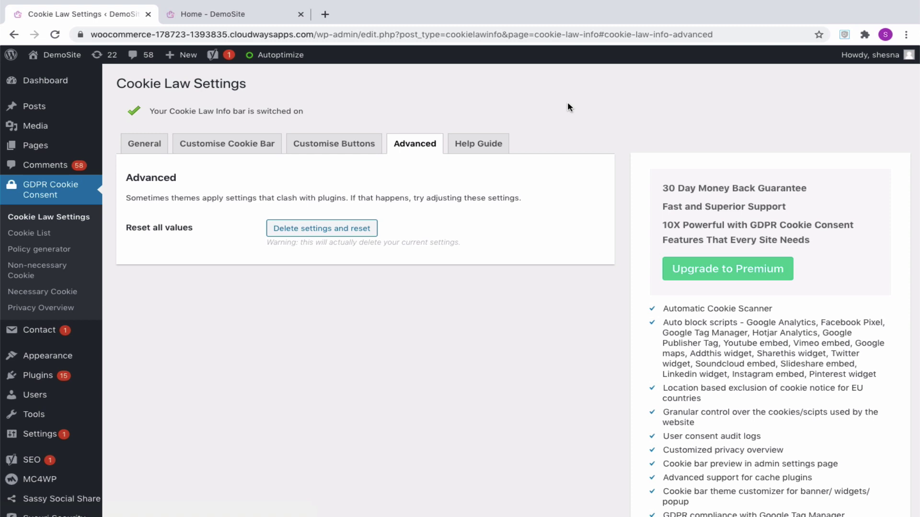
{"action": "left_click", "coordinate": [478, 149]}
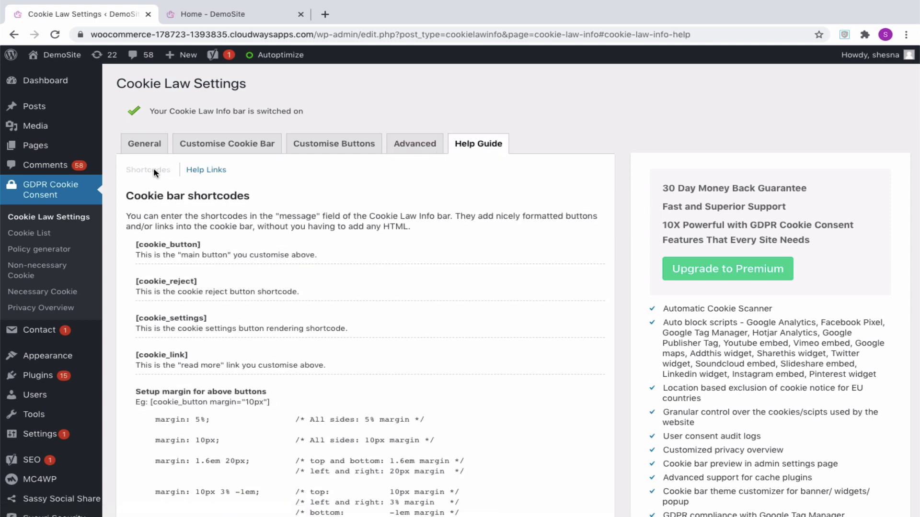
{"action": "left_click", "coordinate": [205, 171]}
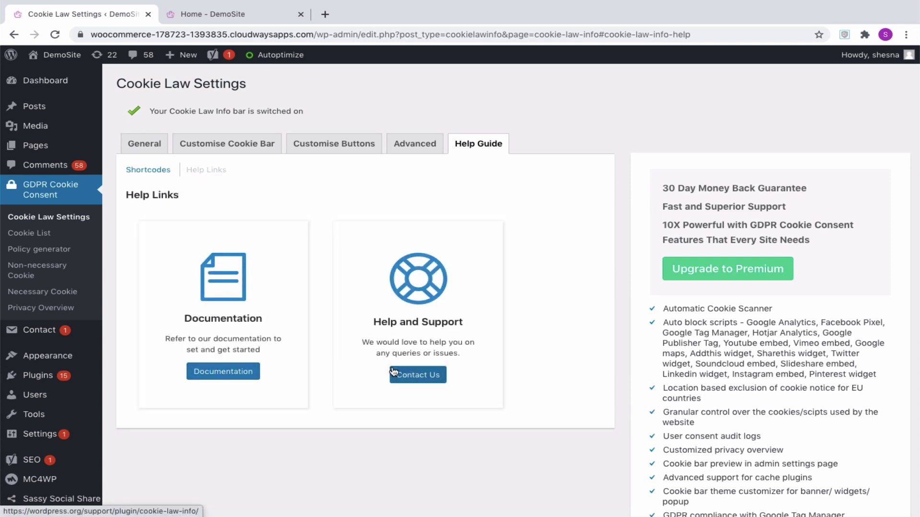
{"action": "left_click", "coordinate": [136, 178]}
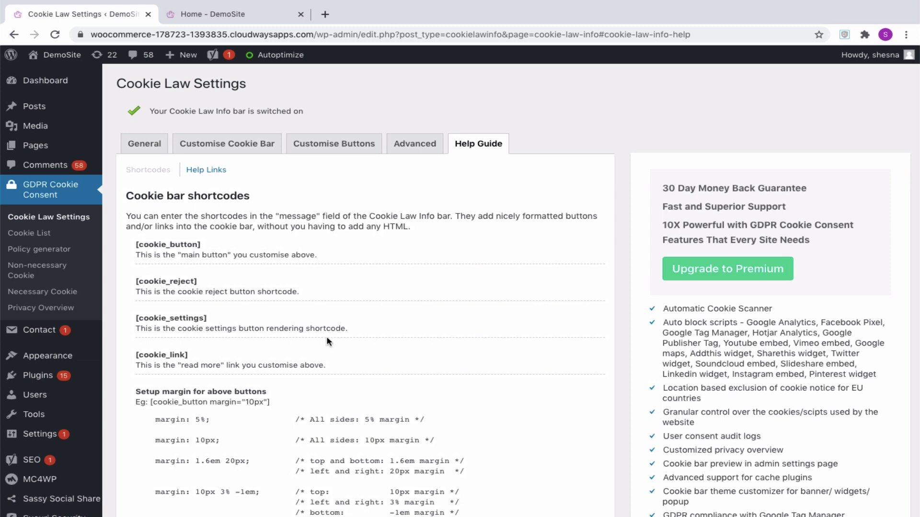
{"action": "scroll", "coordinate": [328, 340], "scroll_direction": "down", "scroll_amount": 5}
{"action": "scroll", "coordinate": [327, 340], "scroll_direction": "down", "scroll_amount": 3}
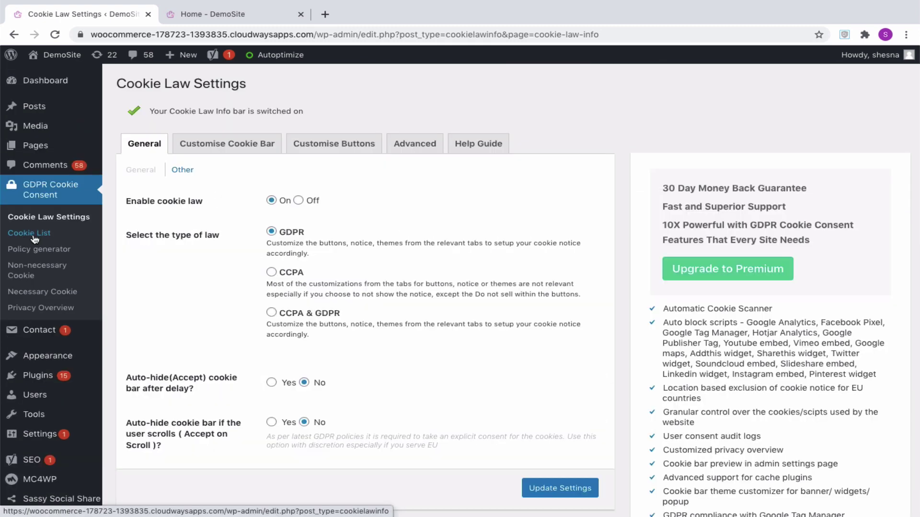
- Review the Cookie List, returning to it after publishing the cookielawinfo-checkbox-necessary cookie
{"action": "left_click", "coordinate": [33, 235]}
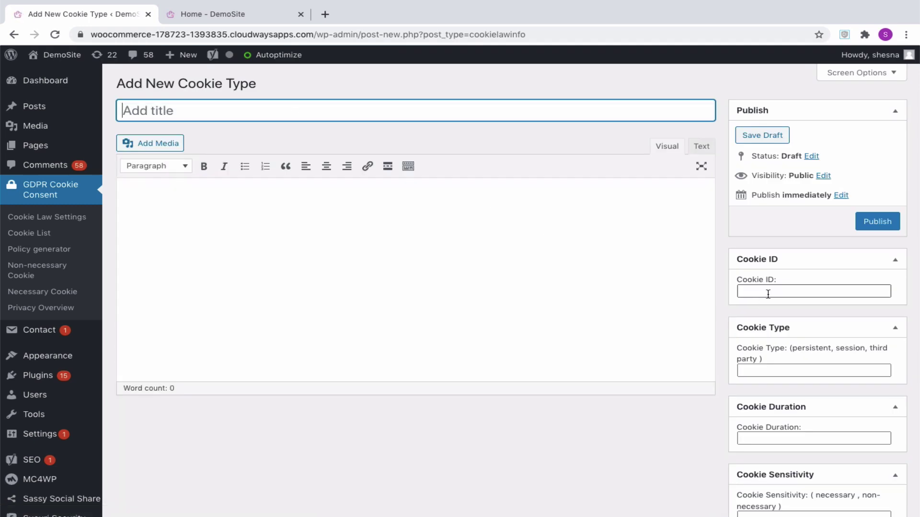
{"action": "scroll", "coordinate": [757, 364], "scroll_direction": "down", "scroll_amount": 1}
{"action": "scroll", "coordinate": [757, 363], "scroll_direction": "down", "scroll_amount": 1}
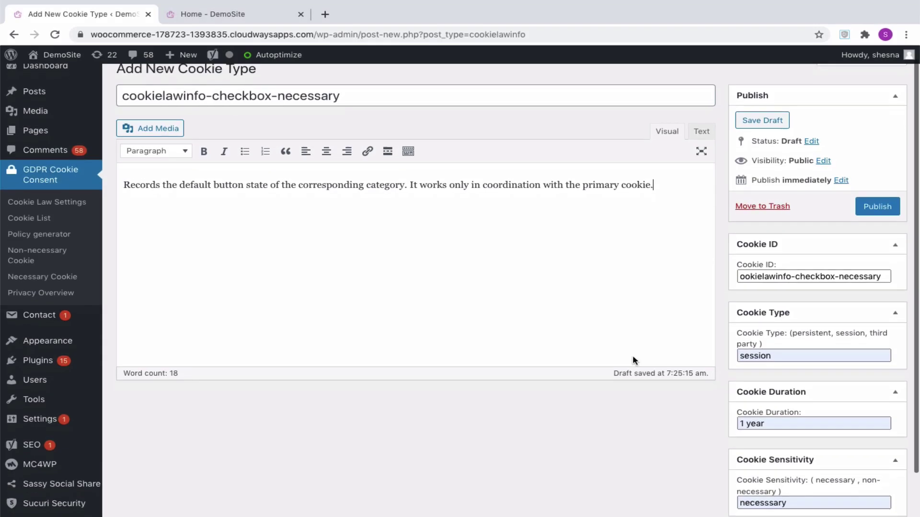
{"action": "scroll", "coordinate": [633, 353], "scroll_direction": "down", "scroll_amount": 1}
{"action": "scroll", "coordinate": [633, 356], "scroll_direction": "up", "scroll_amount": 1}
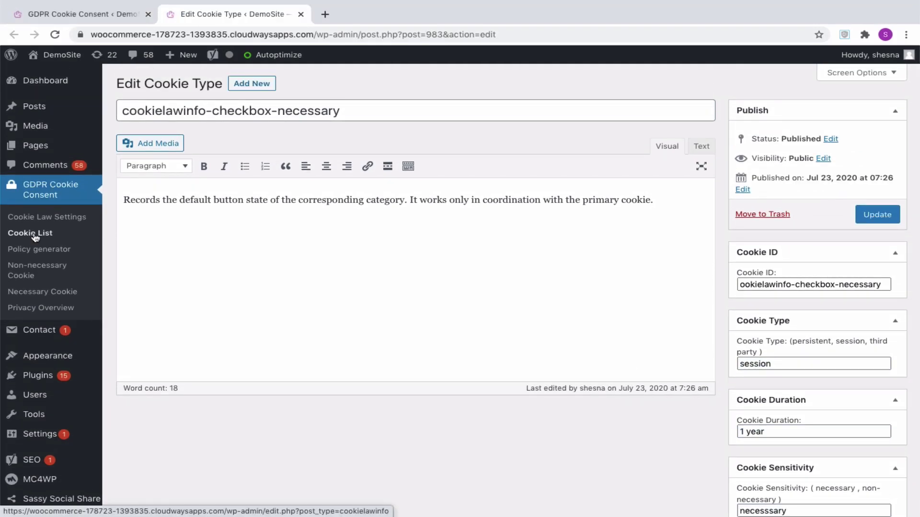
{"action": "left_click", "coordinate": [38, 234]}
{"action": "scroll", "coordinate": [395, 397], "scroll_direction": "down", "scroll_amount": 2}
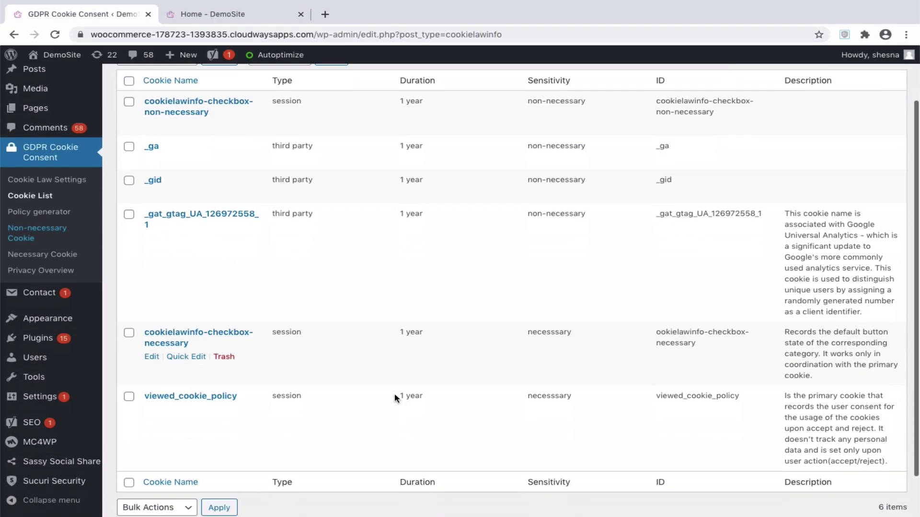
{"action": "scroll", "coordinate": [395, 397], "scroll_direction": "down", "scroll_amount": 1}
{"action": "scroll", "coordinate": [395, 398], "scroll_direction": "up", "scroll_amount": 3}
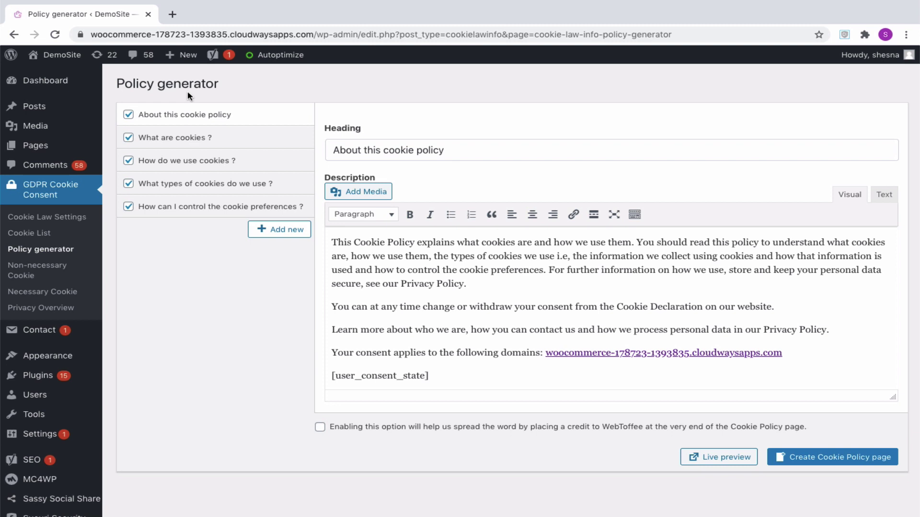
- Review the default policy sections, then add and remove a Sample heading section
{"action": "left_click", "coordinate": [186, 139]}
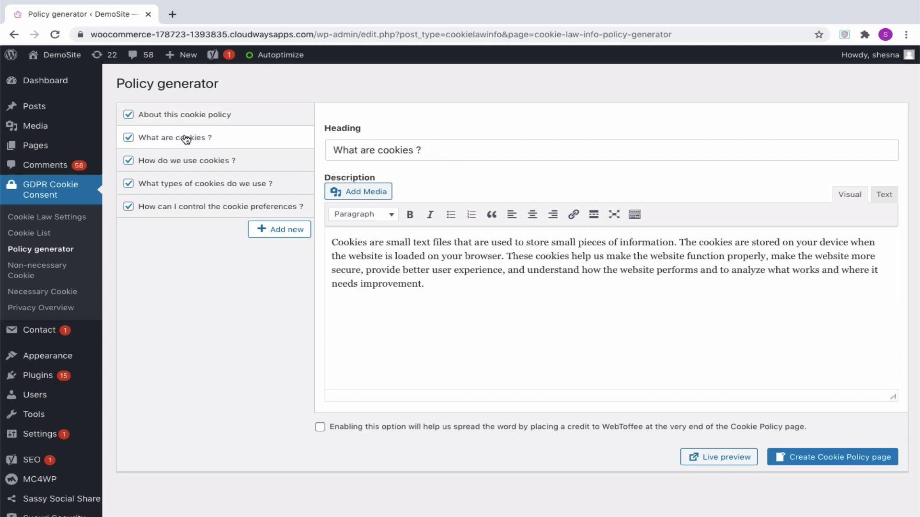
{"action": "left_click", "coordinate": [191, 160]}
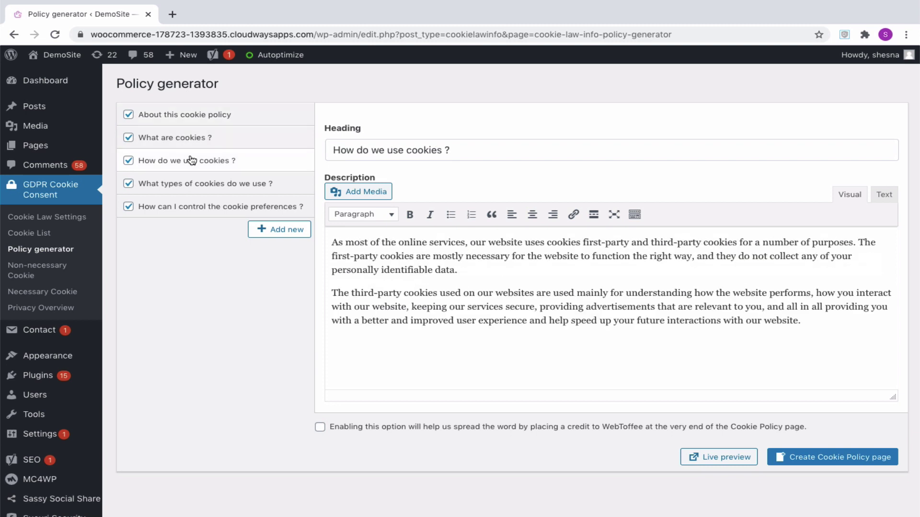
{"action": "left_click", "coordinate": [207, 191]}
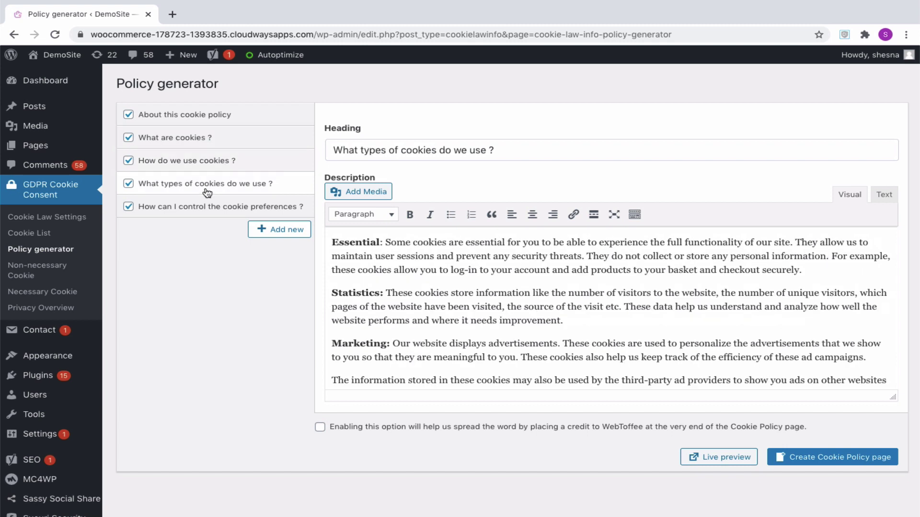
{"action": "left_click", "coordinate": [214, 208]}
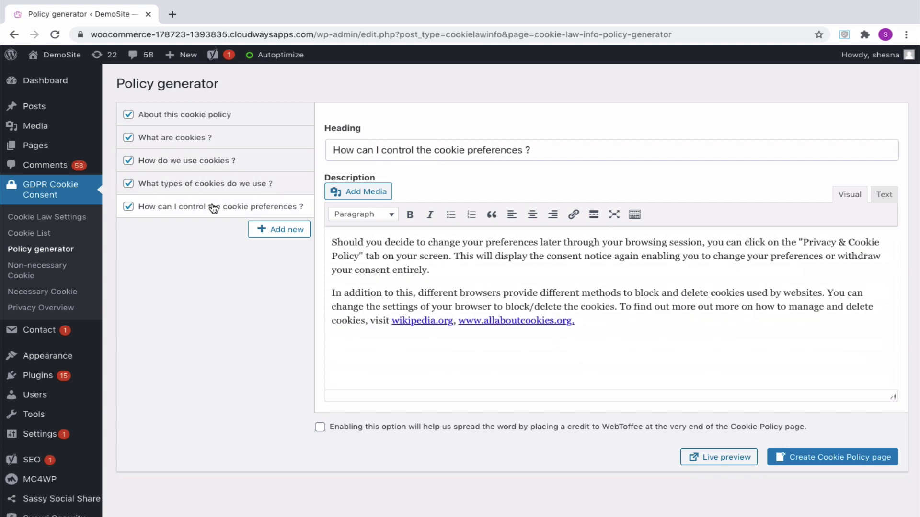
{"action": "left_click", "coordinate": [278, 231]}
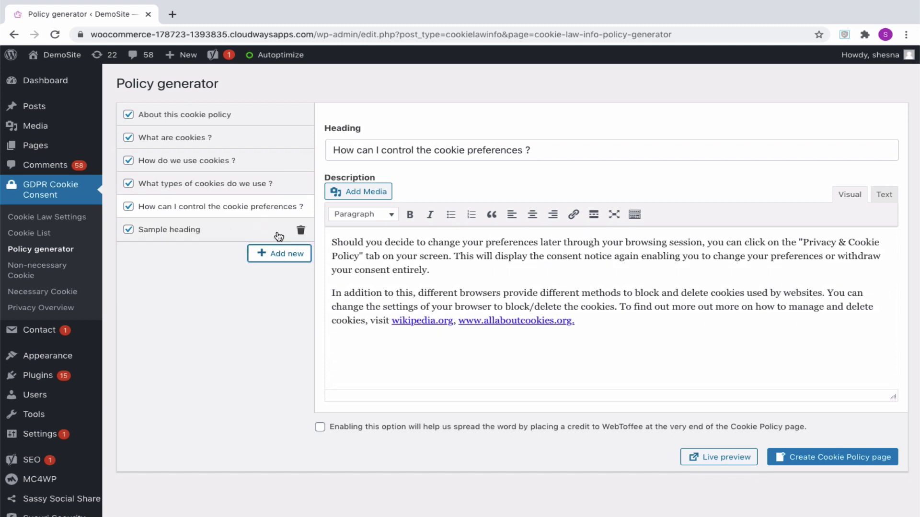
{"action": "left_click", "coordinate": [301, 232]}
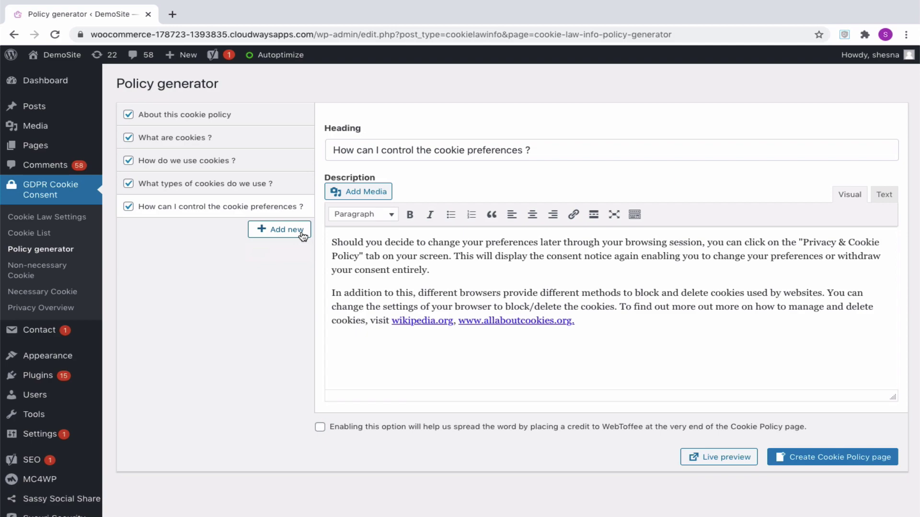
- Live-preview the cookie policy, then create the Cookie Policy page
{"action": "left_click", "coordinate": [724, 458]}
{"action": "scroll", "coordinate": [724, 459], "scroll_direction": "down", "scroll_amount": 7}
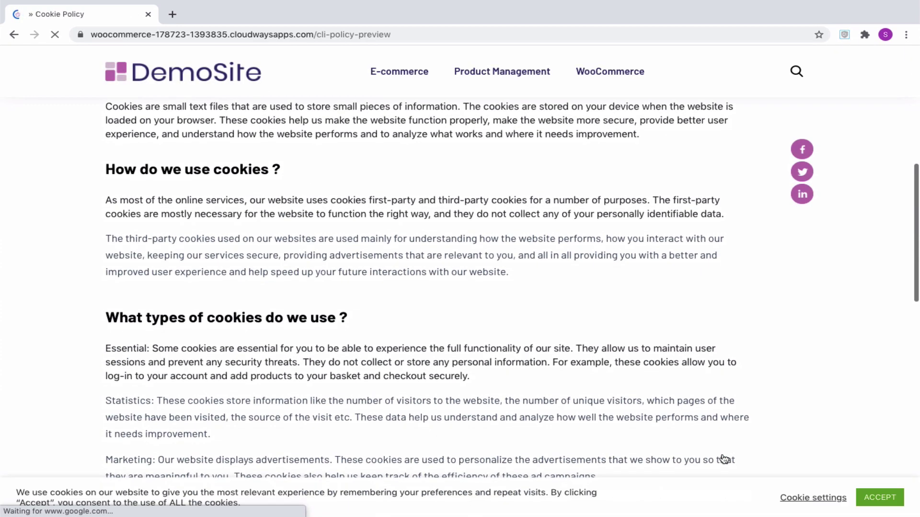
{"action": "scroll", "coordinate": [724, 458], "scroll_direction": "down", "scroll_amount": 6}
{"action": "left_click", "coordinate": [15, 35]}
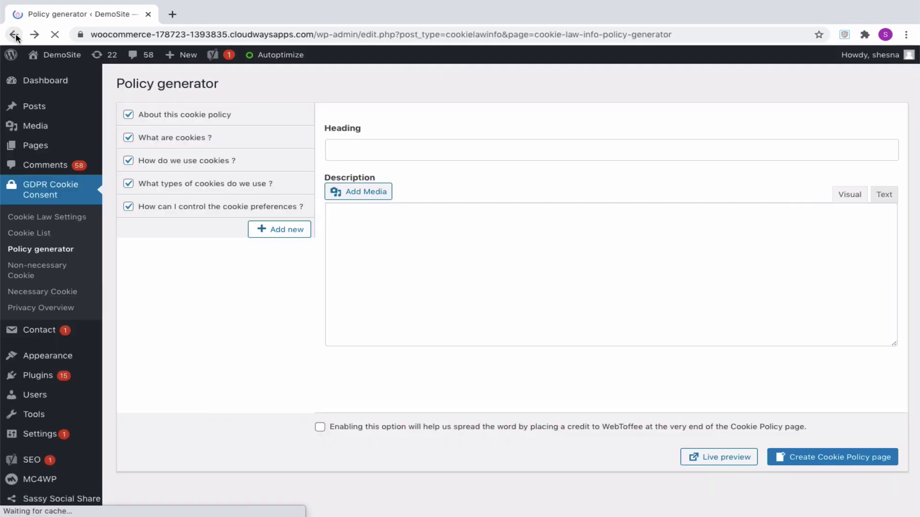
{"action": "left_click", "coordinate": [846, 461]}
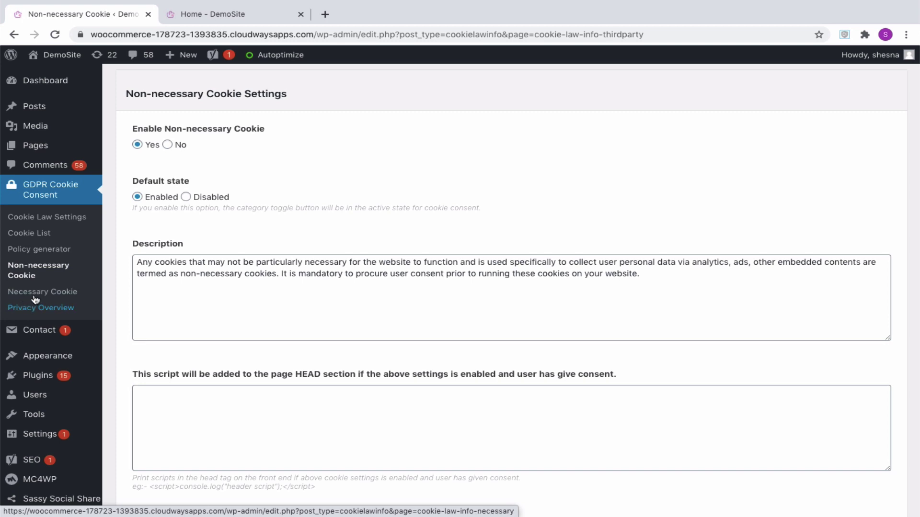
- Check the Non-Necessary cookie category description in the site's privacy overview
{"action": "left_click", "coordinate": [38, 295]}
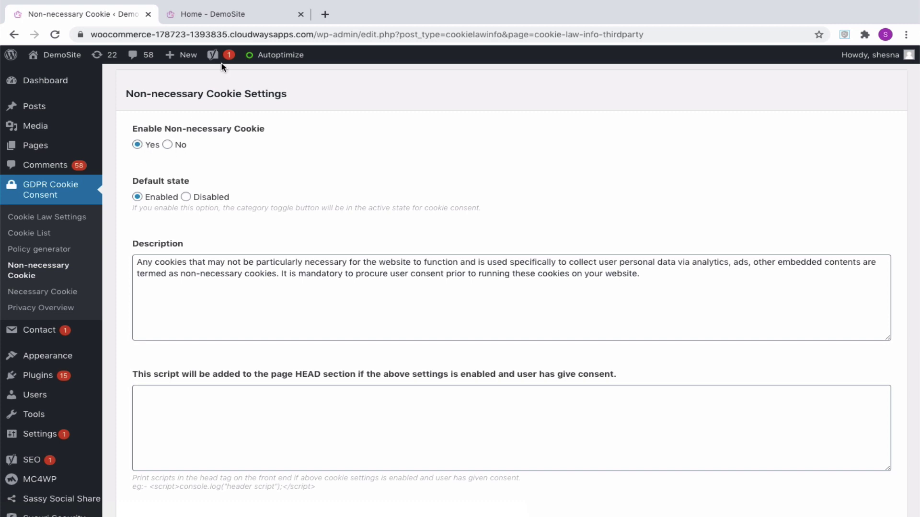
{"action": "left_click", "coordinate": [244, 15]}
{"action": "left_click", "coordinate": [804, 499]}
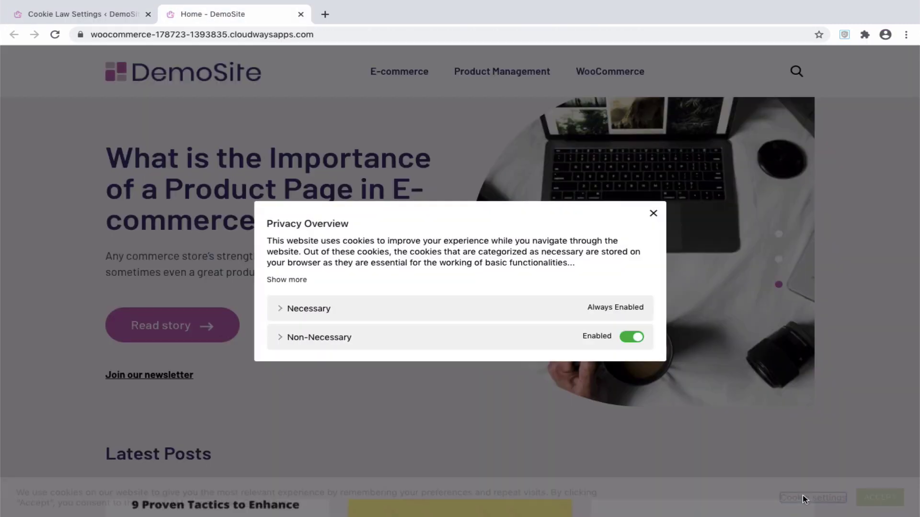
{"action": "left_click", "coordinate": [316, 337]}
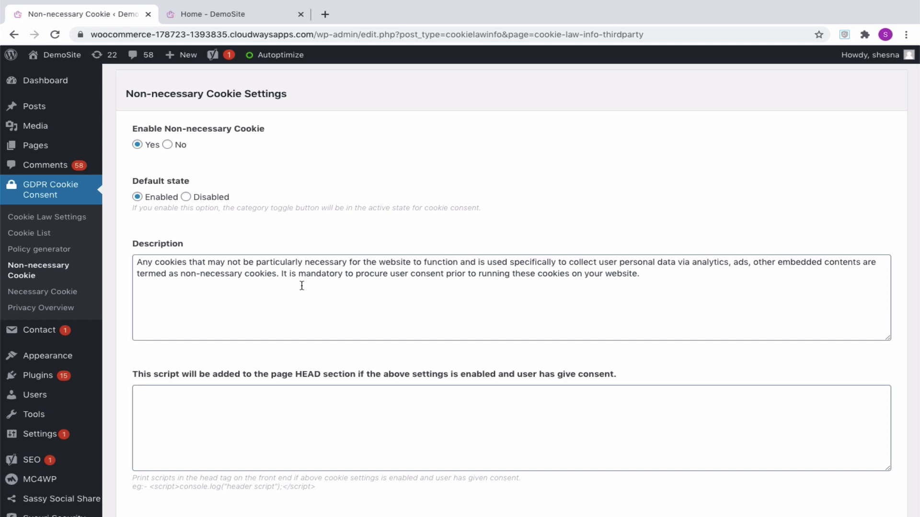
{"action": "scroll", "coordinate": [302, 297], "scroll_direction": "down", "scroll_amount": 3}
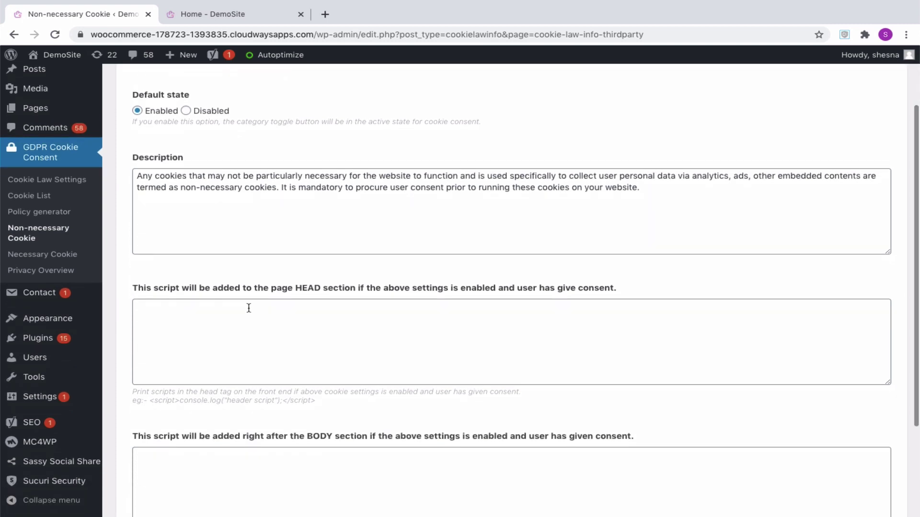
{"action": "scroll", "coordinate": [249, 308], "scroll_direction": "down", "scroll_amount": 2}
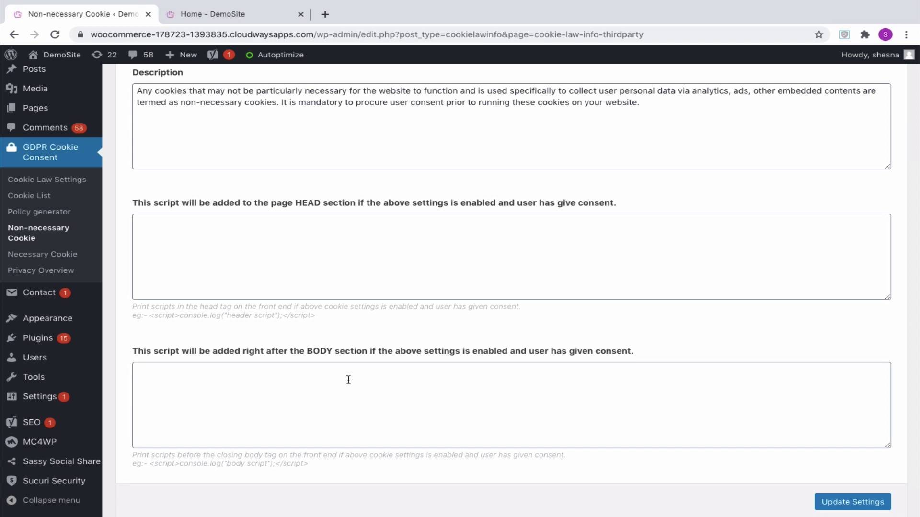
- Paste the Google Analytics gtag snippet into the non-necessary HEAD script and save the settings
{"action": "left_click", "coordinate": [286, 257]}
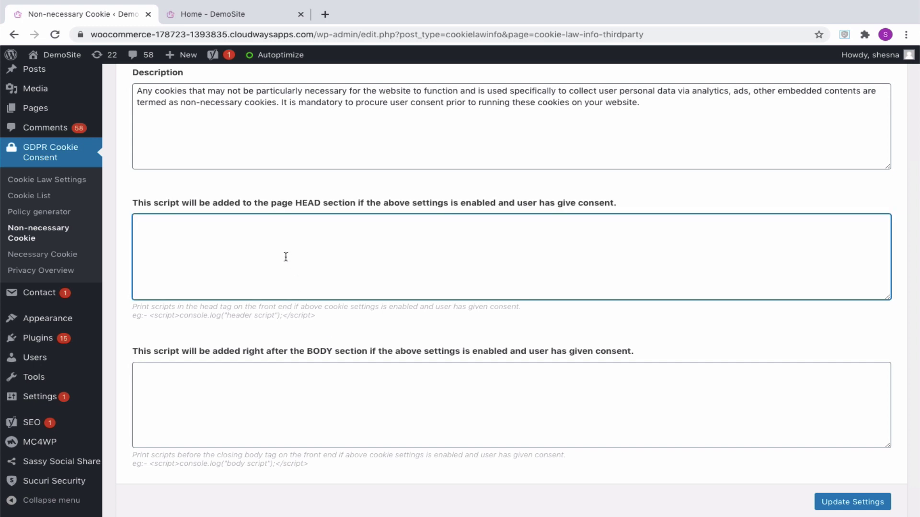
{"action": "key", "text": "ctrl+v"}
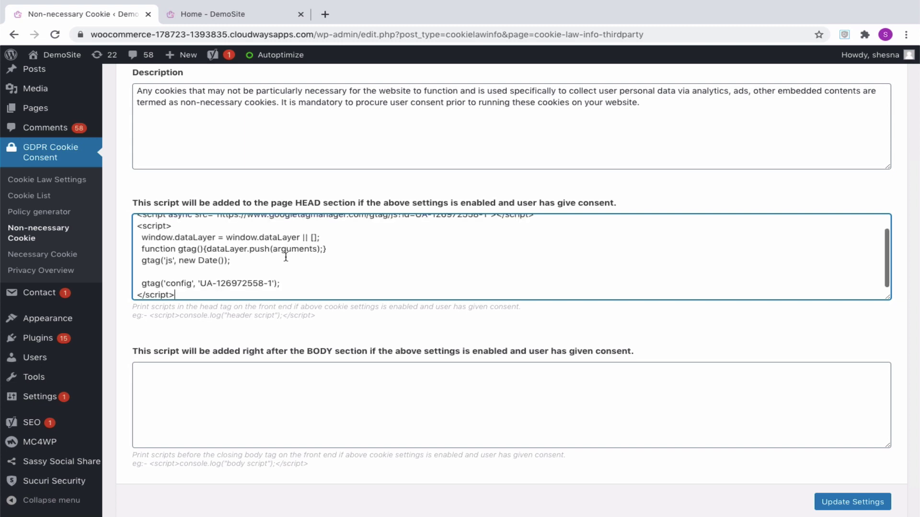
{"action": "scroll", "coordinate": [286, 256], "scroll_direction": "up", "scroll_amount": 2}
{"action": "scroll", "coordinate": [285, 256], "scroll_direction": "down", "scroll_amount": 2}
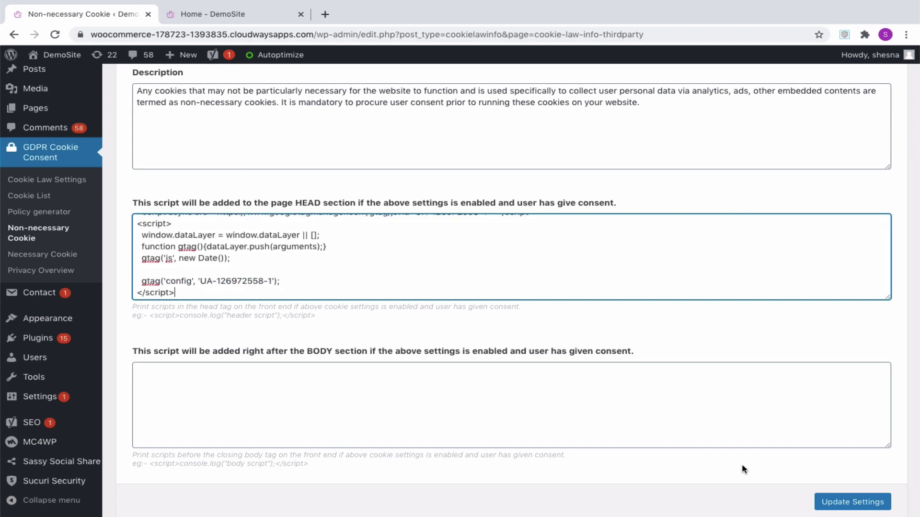
{"action": "left_click", "coordinate": [834, 502]}
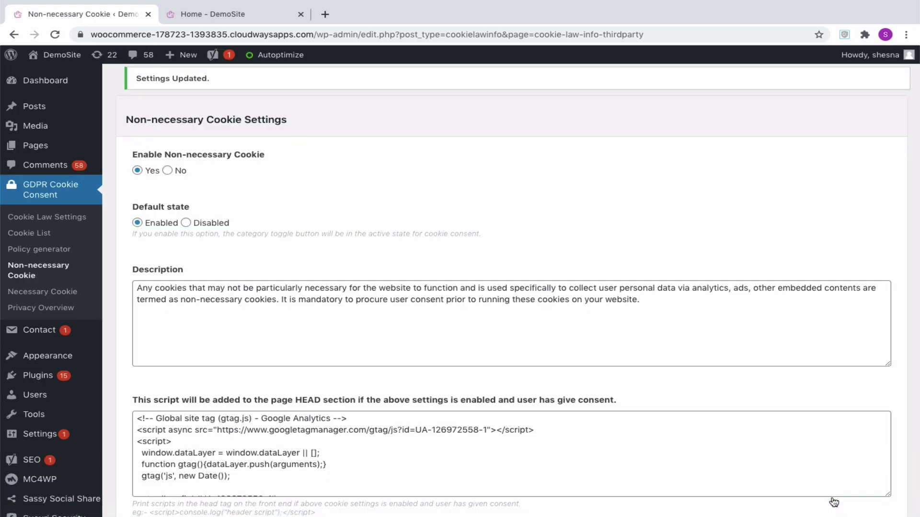
{"action": "key", "text": "alt+Tab"}
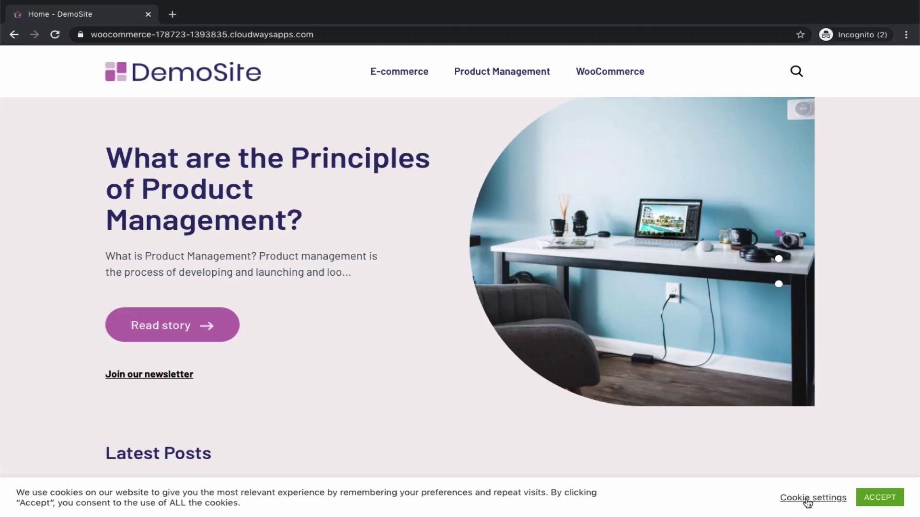
- Inspect the site's stored cookies in developer tools, then accept all cookies from the banner
{"action": "left_click", "coordinate": [813, 498]}
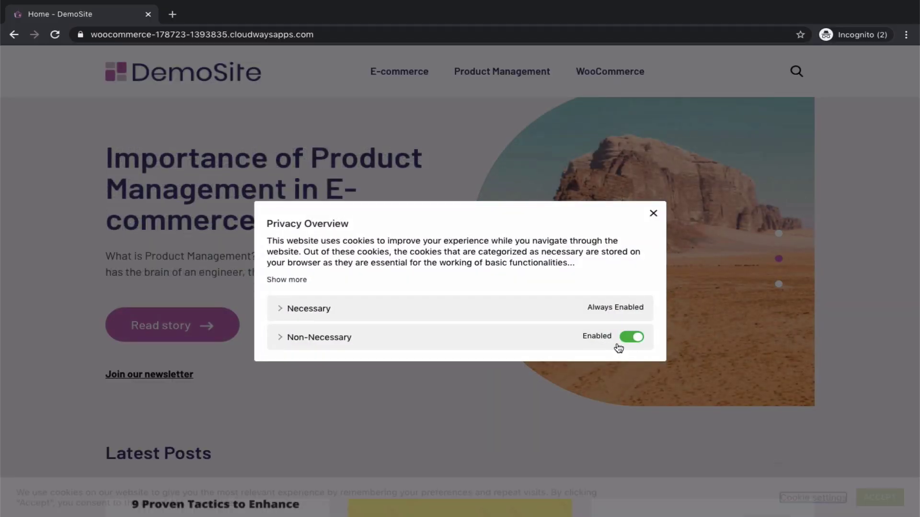
{"action": "right_click", "coordinate": [697, 343]}
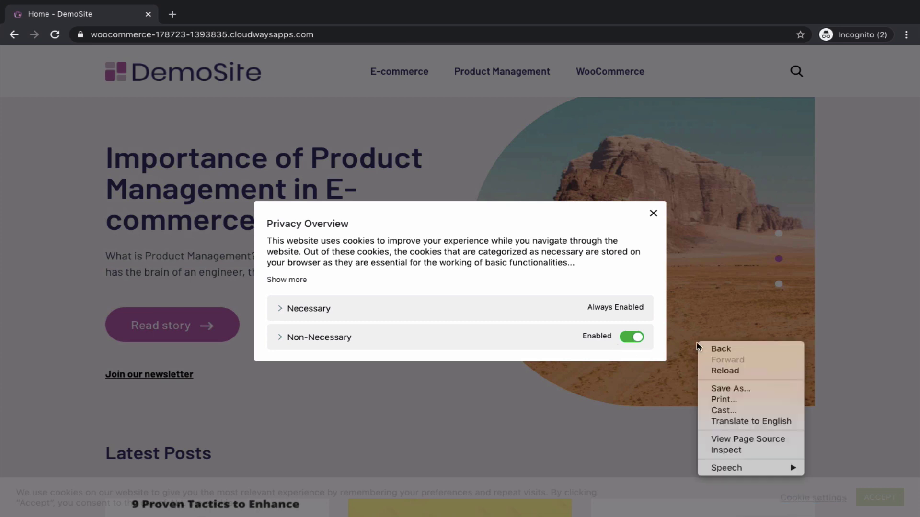
{"action": "left_click", "coordinate": [716, 451]}
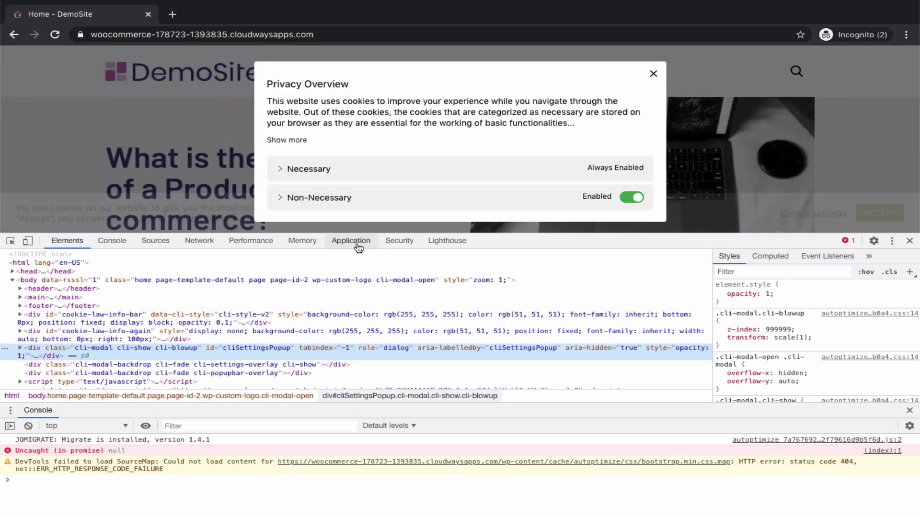
{"action": "left_click", "coordinate": [357, 245]}
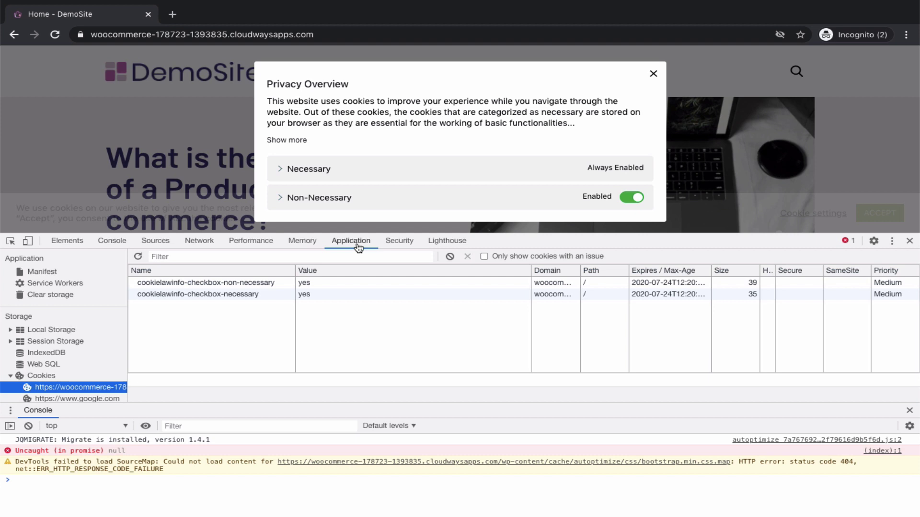
{"action": "left_click", "coordinate": [653, 74]}
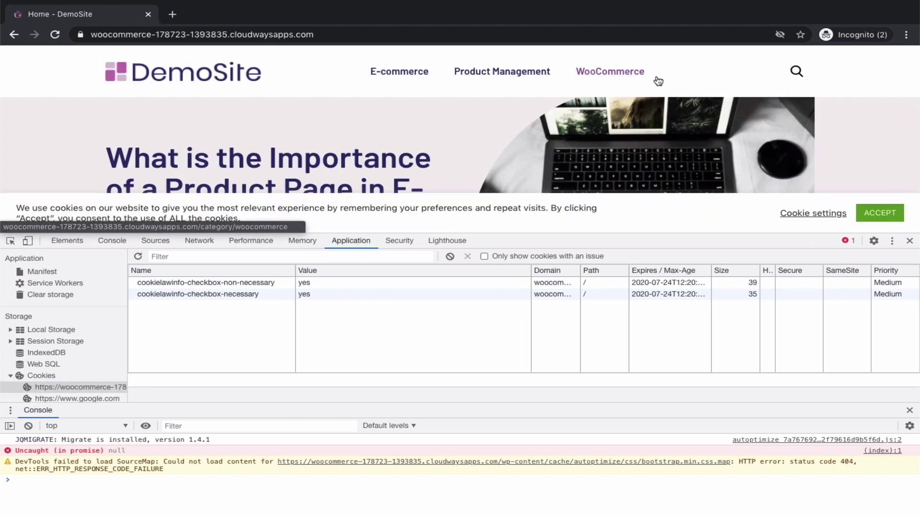
{"action": "left_click", "coordinate": [865, 213]}
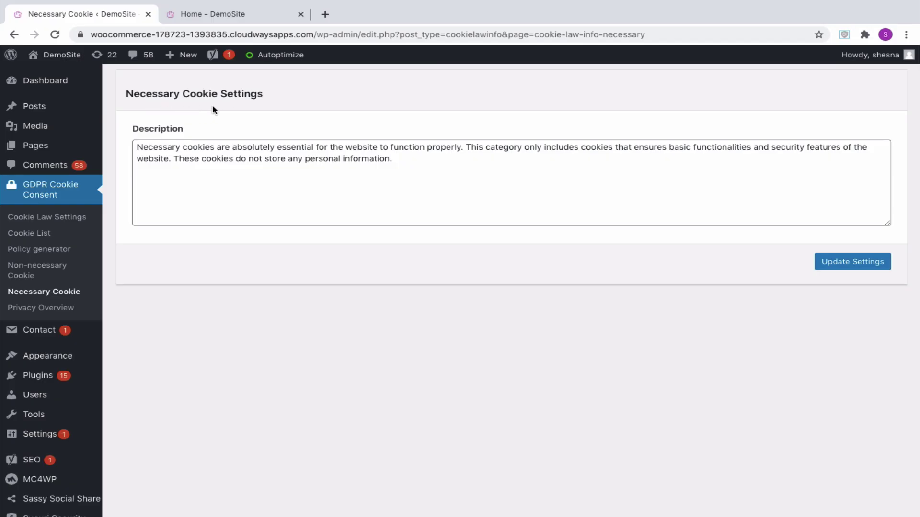
{"action": "left_click", "coordinate": [245, 14]}
{"action": "left_click", "coordinate": [805, 501]}
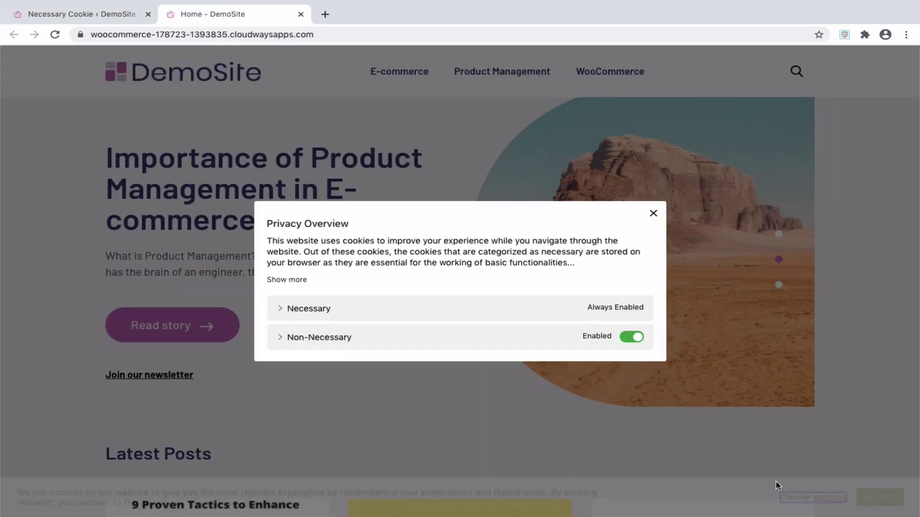
{"action": "left_click", "coordinate": [320, 314]}
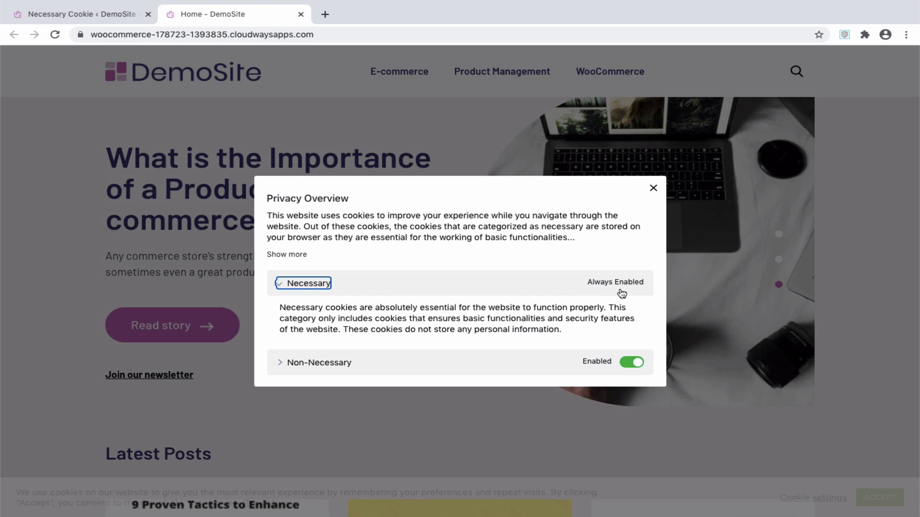
{"action": "left_click", "coordinate": [81, 14]}
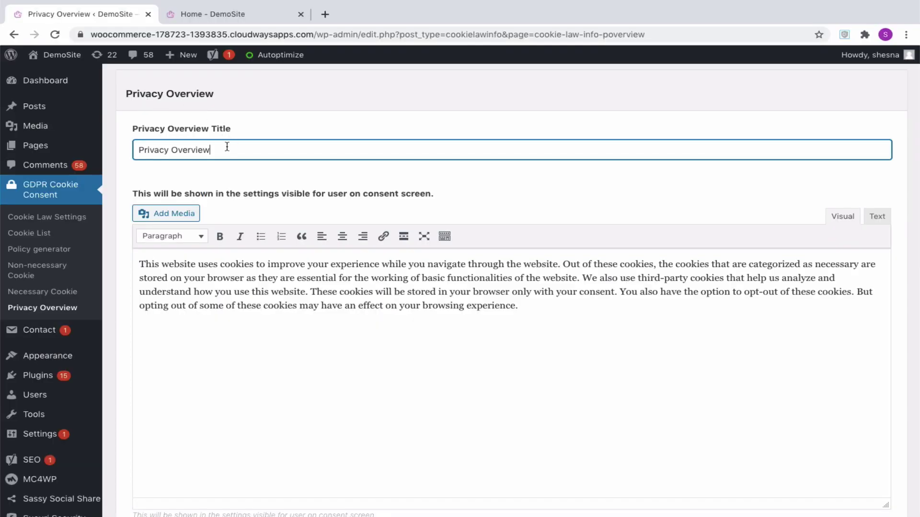
{"action": "left_click", "coordinate": [472, 305]}
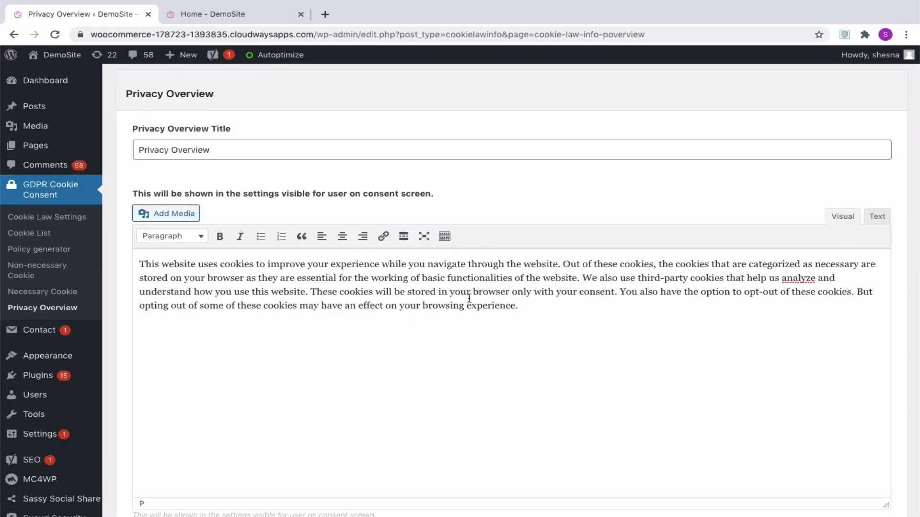
{"action": "left_click", "coordinate": [274, 14]}
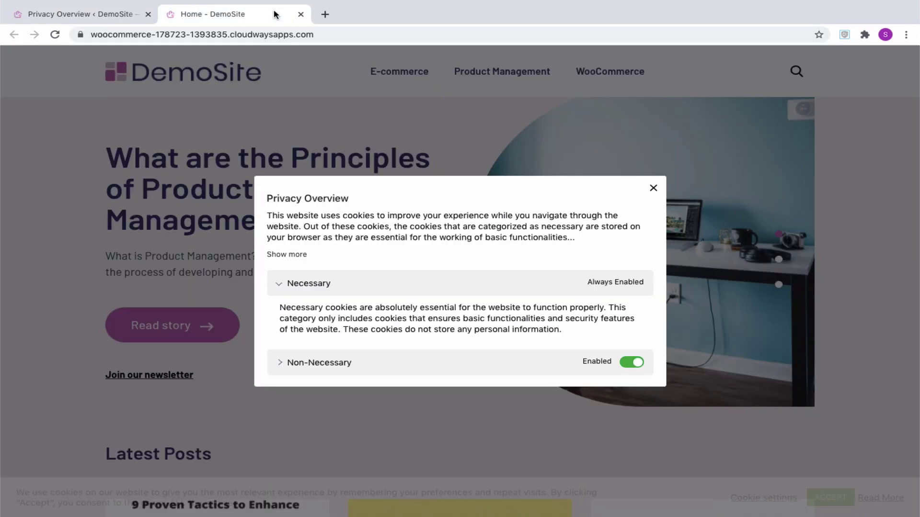
{"action": "left_click_drag", "start_coordinate": [267, 217], "coordinate": [577, 237]}
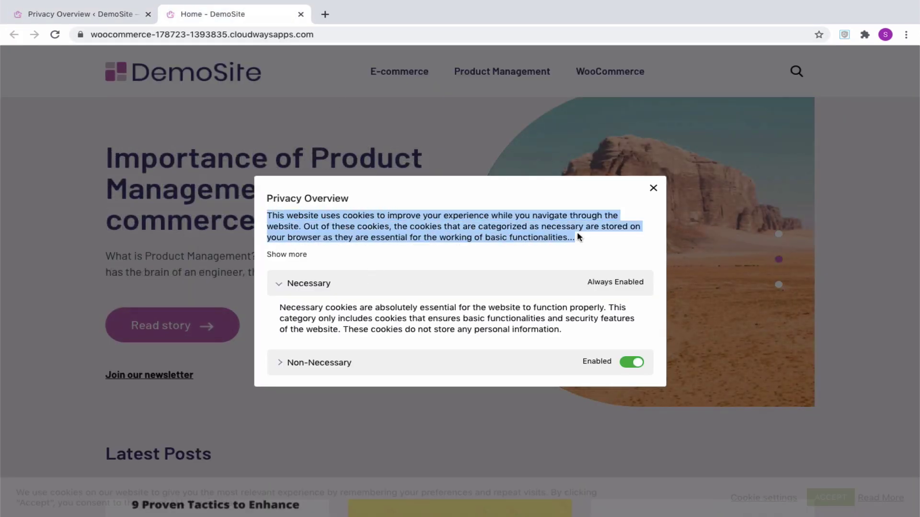
{"action": "left_click", "coordinate": [103, 19]}
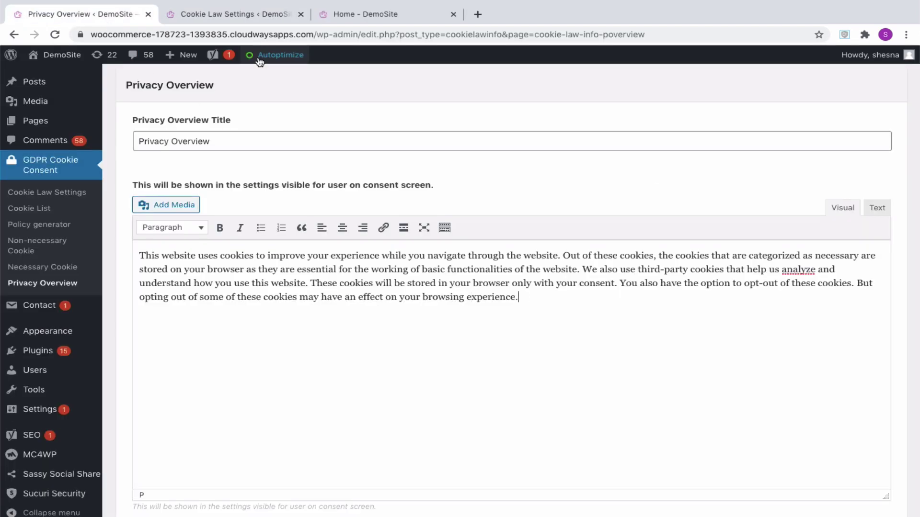
- Select the [cookie_audit style="winter"] shortcode in the Cookie Law Settings help guide
{"action": "left_click", "coordinate": [251, 16]}
{"action": "scroll", "coordinate": [291, 322], "scroll_direction": "down", "scroll_amount": 5}
{"action": "scroll", "coordinate": [291, 323], "scroll_direction": "down", "scroll_amount": 3}
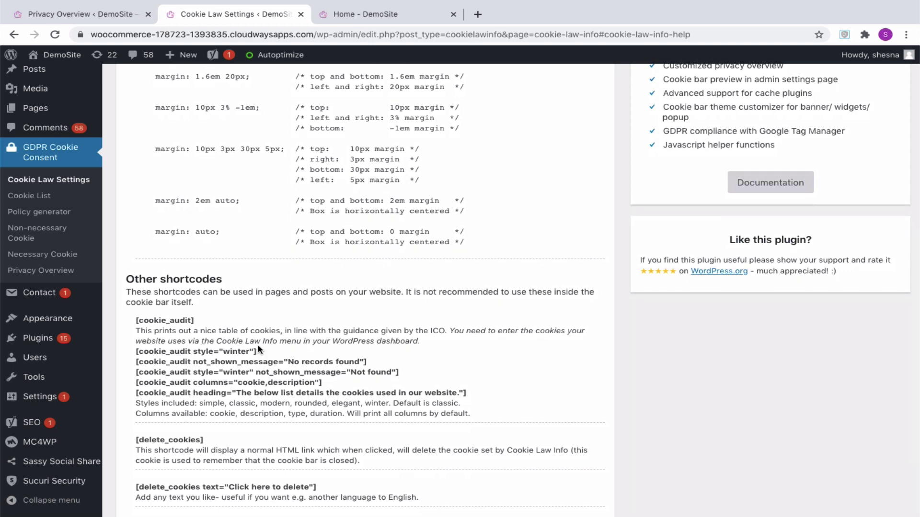
{"action": "left_click_drag", "start_coordinate": [258, 350], "coordinate": [134, 354]}
{"action": "key", "text": "ctrl+c"}
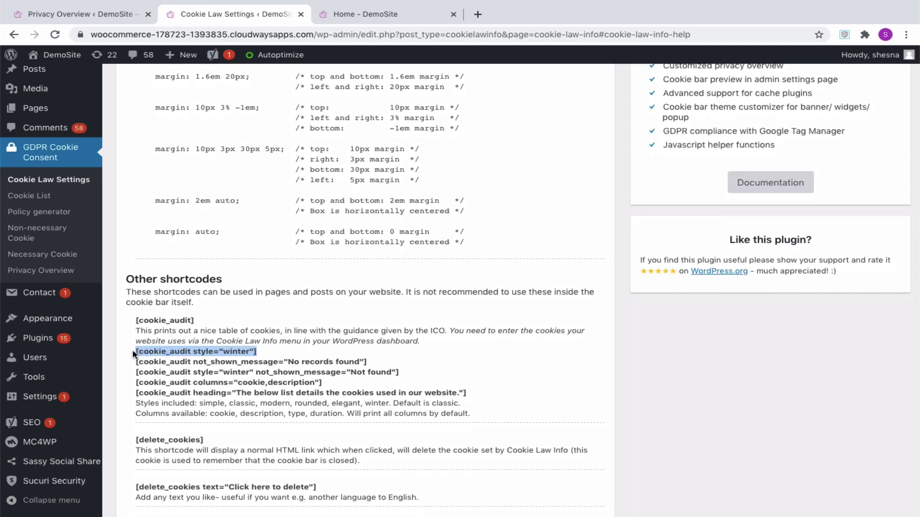
- Paste the shortcode after &nbsp; in the Privacy Overview's Text view and save the settings
{"action": "left_click", "coordinate": [87, 16]}
{"action": "left_click", "coordinate": [879, 209]}
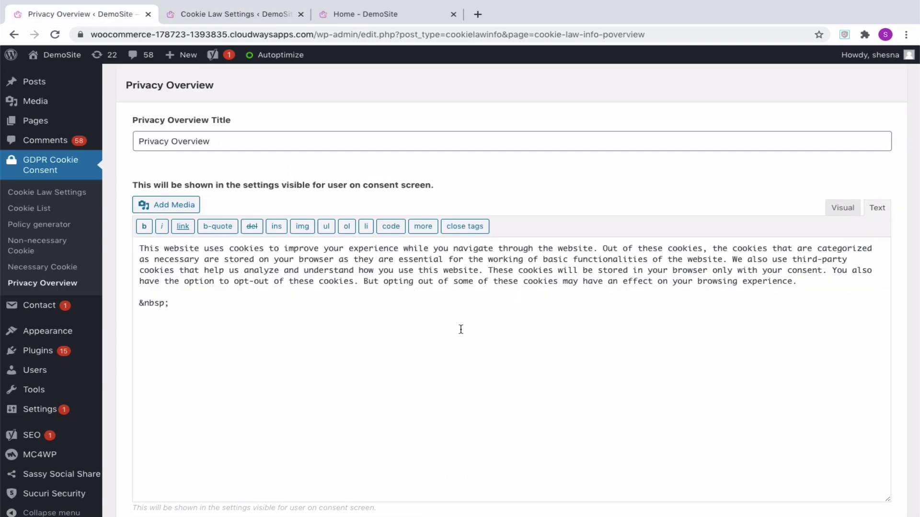
{"action": "left_click", "coordinate": [399, 313]}
{"action": "key", "text": "ctrl+v"}
{"action": "scroll", "coordinate": [719, 407], "scroll_direction": "down", "scroll_amount": 2}
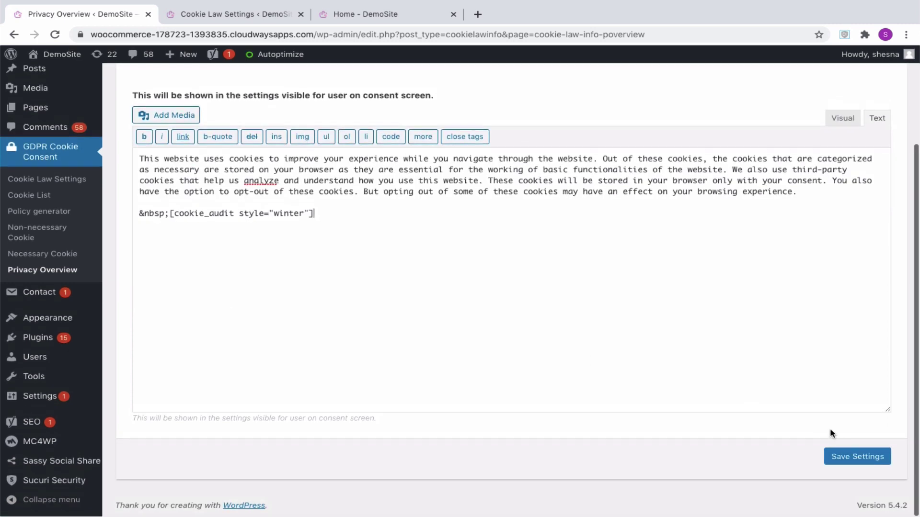
{"action": "left_click", "coordinate": [855, 456]}
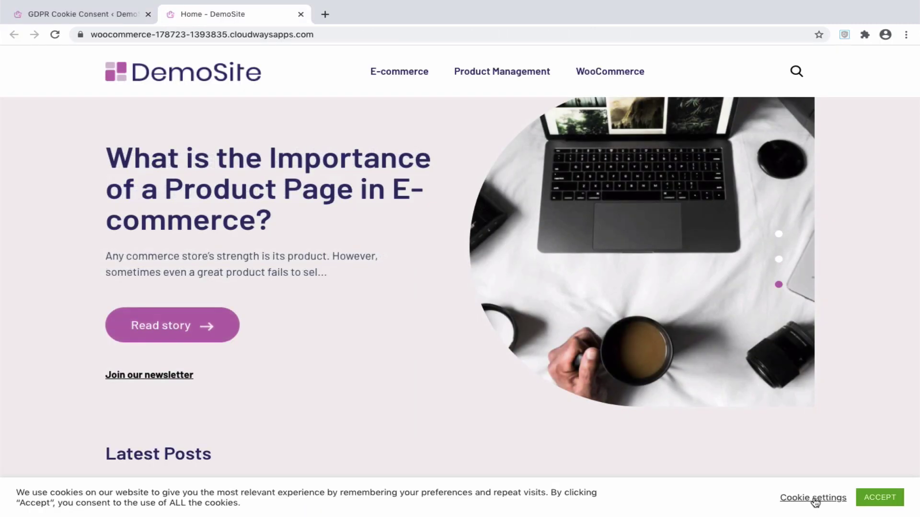
{"action": "left_click", "coordinate": [813, 499]}
{"action": "left_click", "coordinate": [302, 278]}
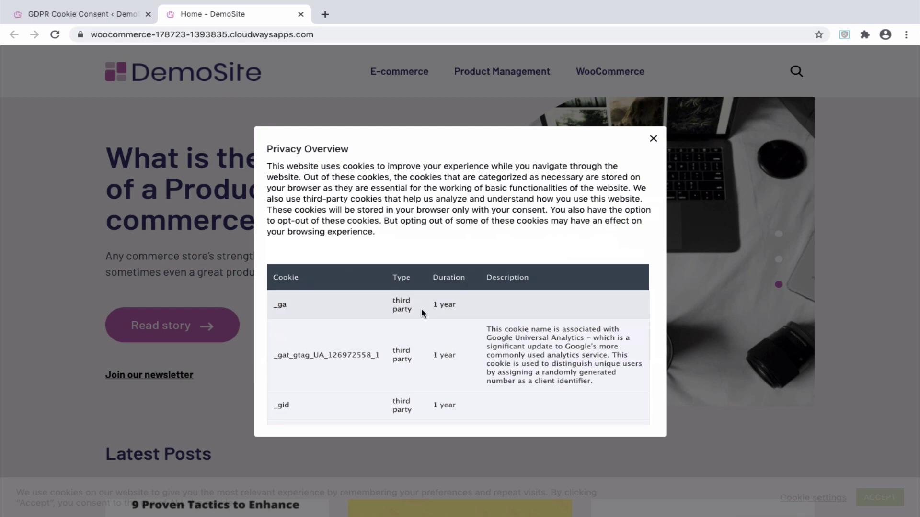
{"action": "scroll", "coordinate": [421, 312], "scroll_direction": "down", "scroll_amount": 5}
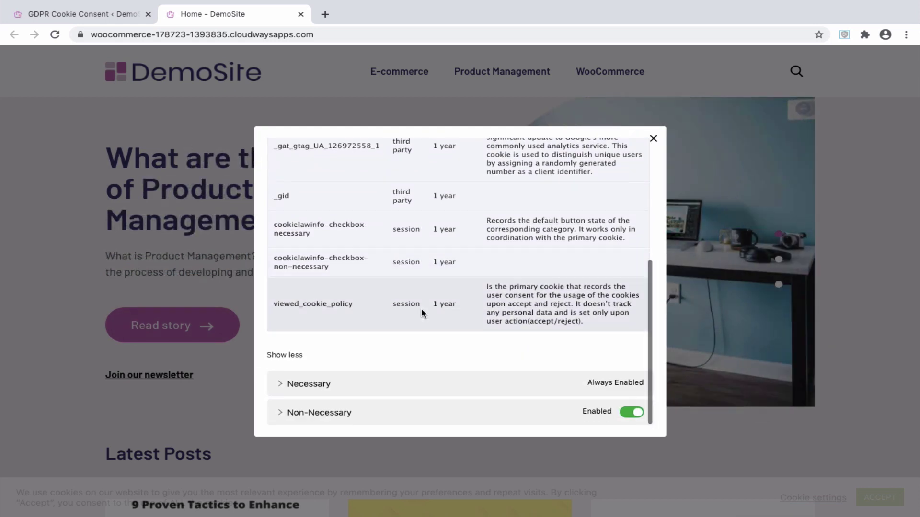
{"action": "scroll", "coordinate": [421, 312], "scroll_direction": "up", "scroll_amount": 5}
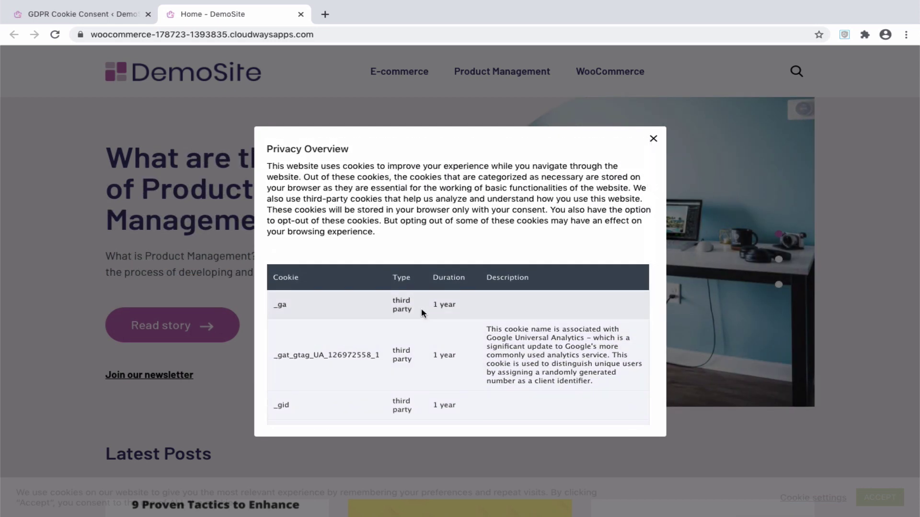
{"action": "left_click", "coordinate": [652, 139]}
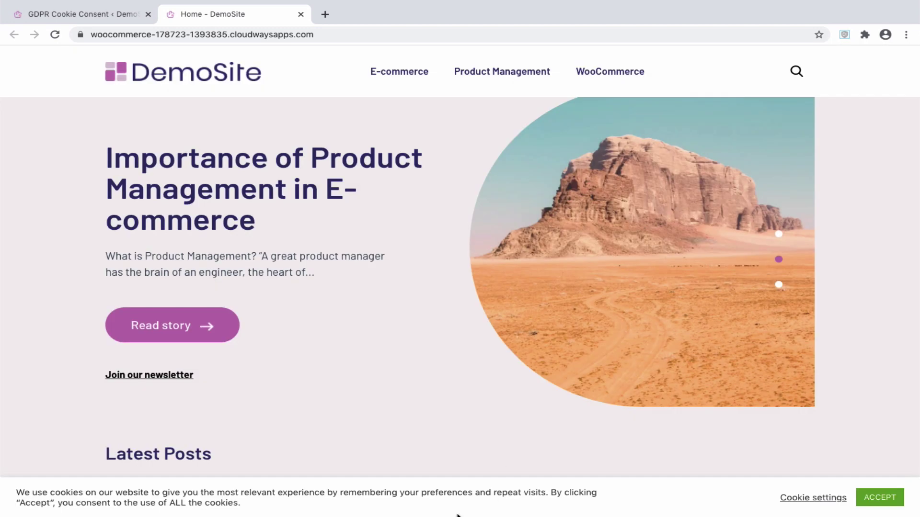